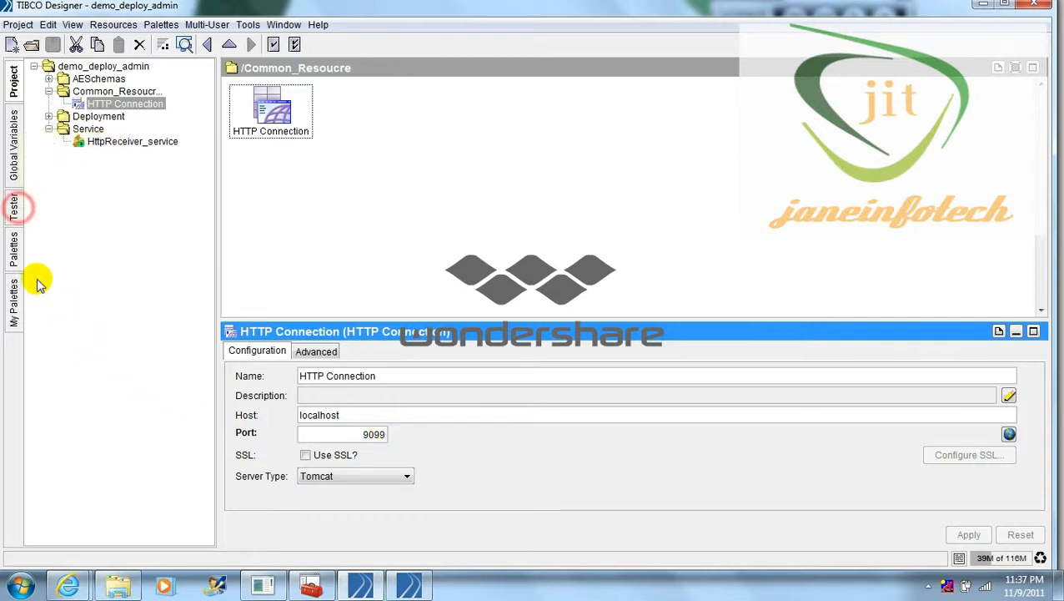
Start a Tester run with HttpReceiver_service loaded, then switch to Internet Explorer
left_click(14, 207)
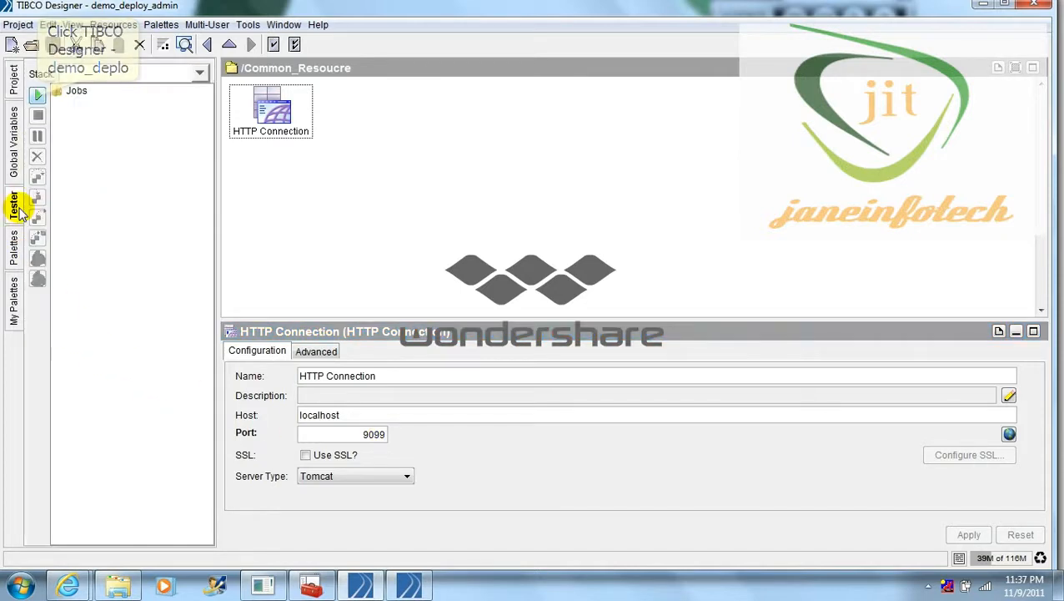
left_click(38, 95)
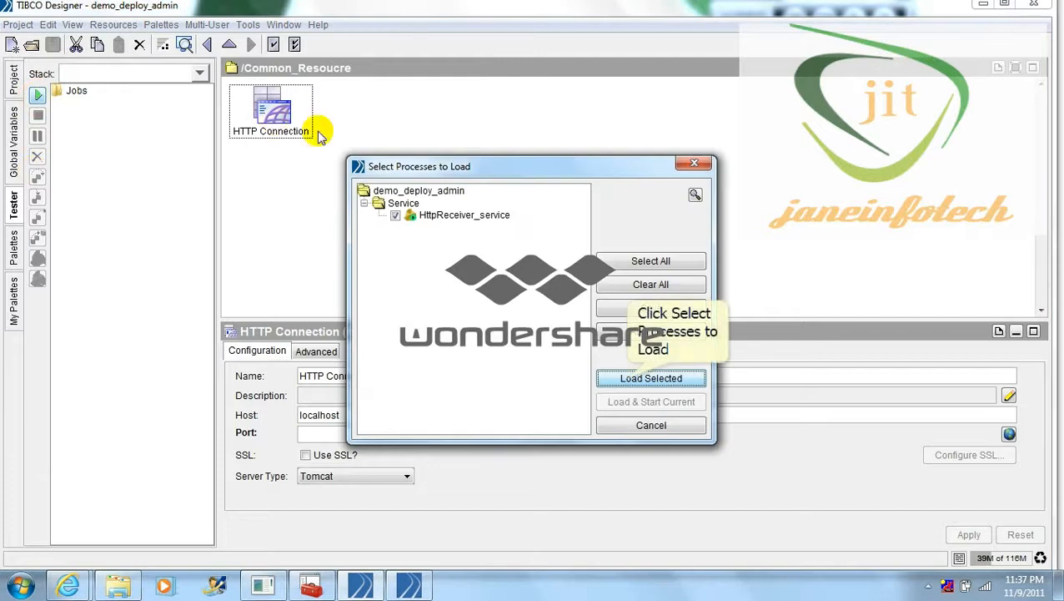
left_click(627, 380)
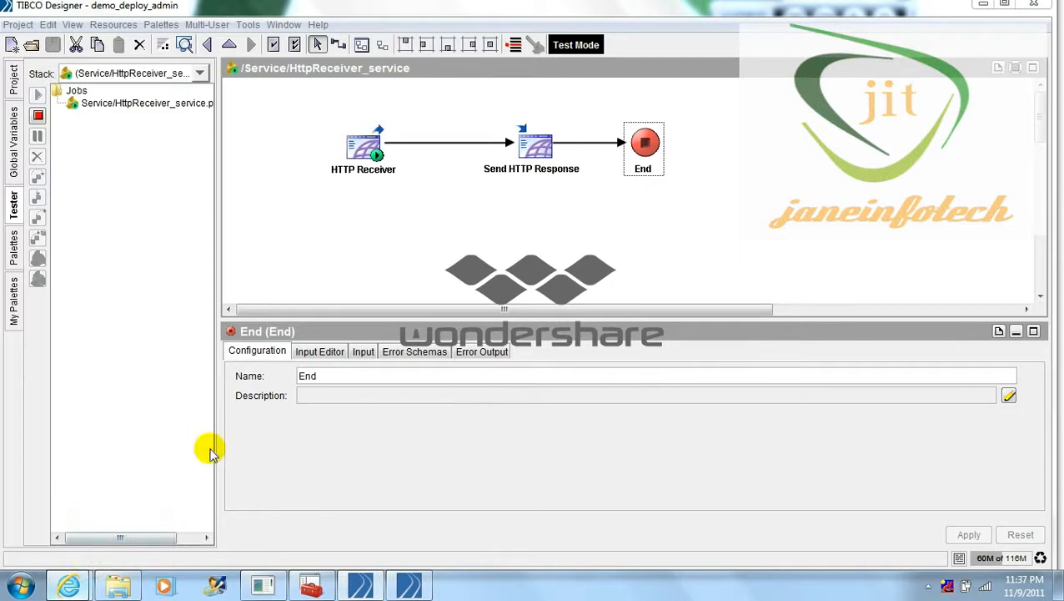
left_click(68, 585)
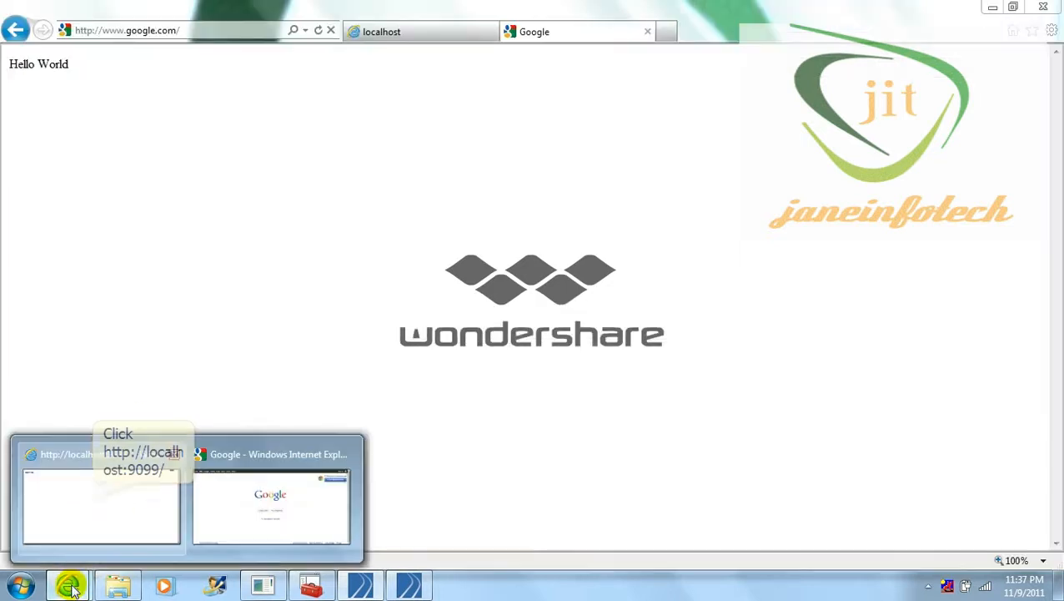
Check the Hello World response at localhost:9099 in Internet Explorer, then return to TIBCO Designer
left_click(92, 499)
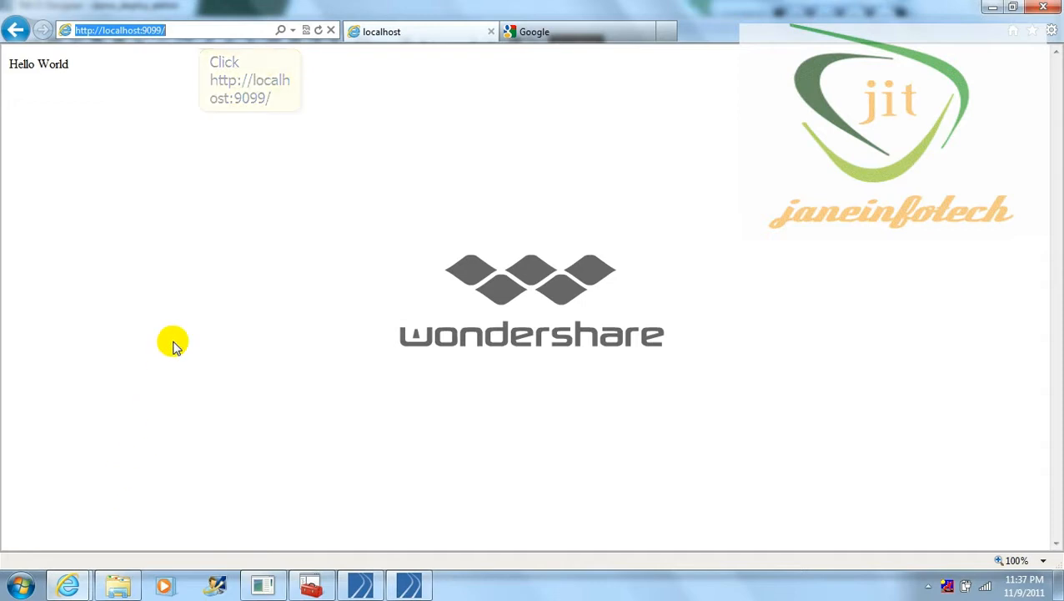
left_click(199, 36)
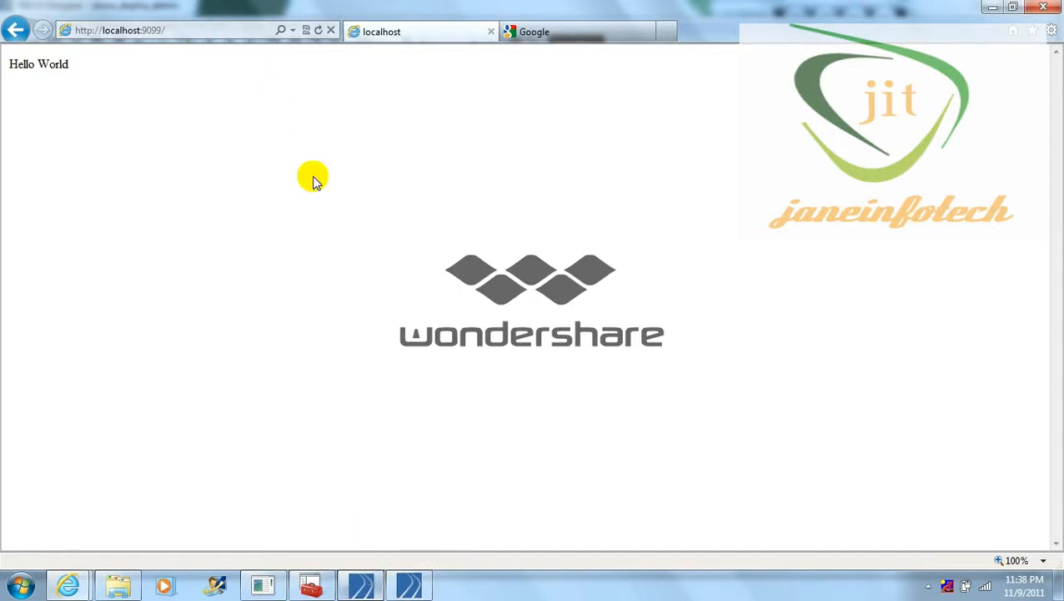
left_click(369, 588)
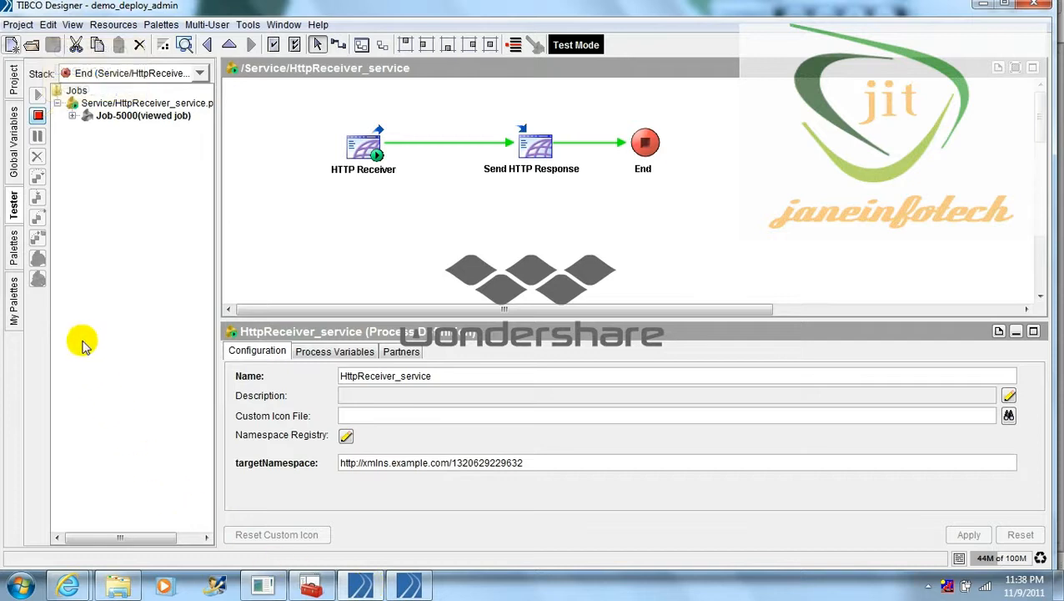
Stop testing and verify demo_deploy_admin's Process Archive lists HttpReceiver_service under Processes
left_click(37, 115)
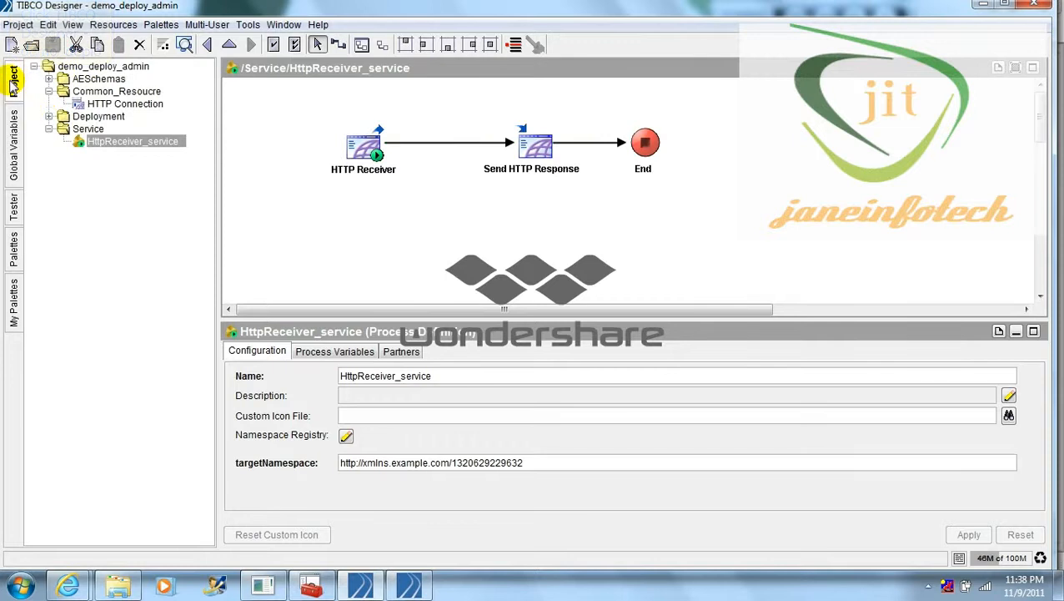
left_click(49, 116)
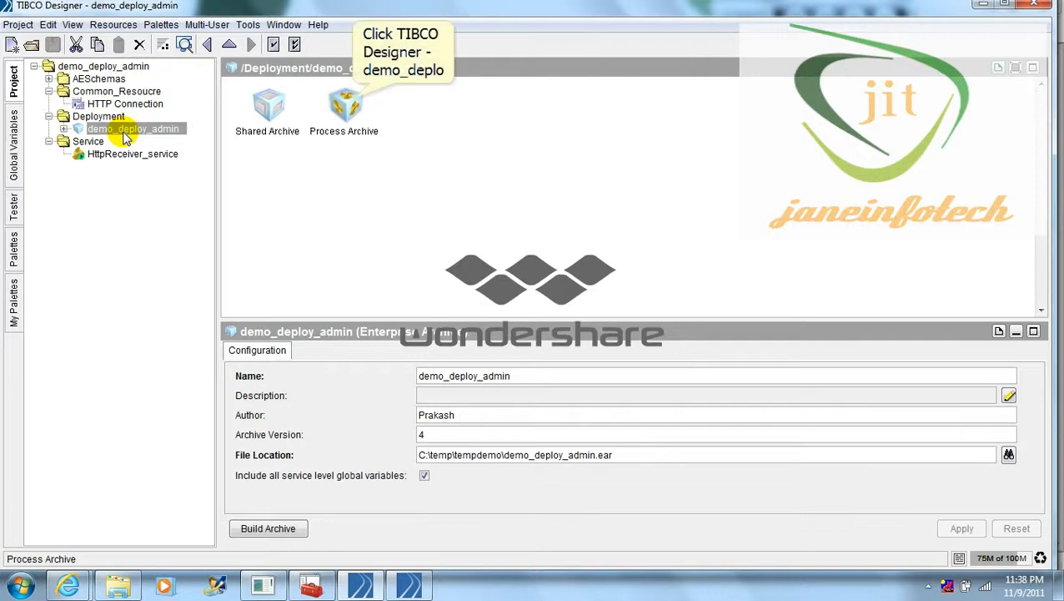
left_click(123, 134)
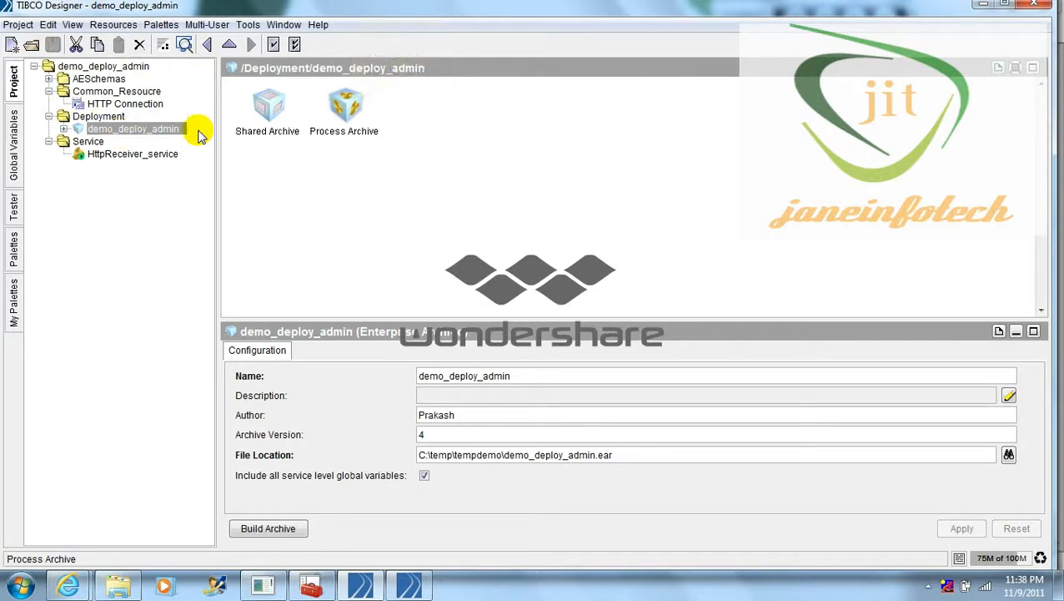
left_click(348, 105)
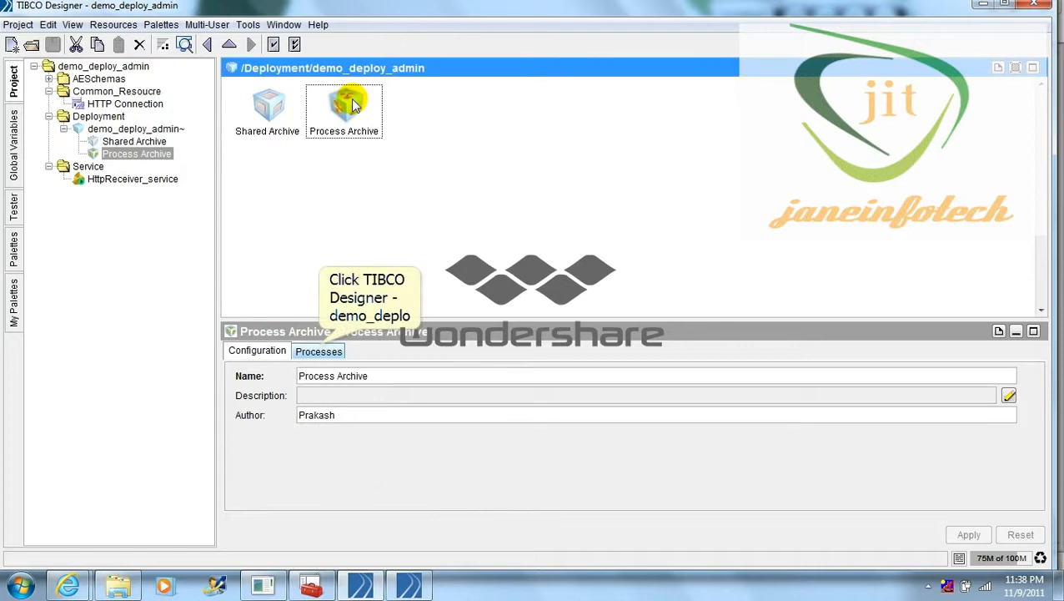
left_click(319, 350)
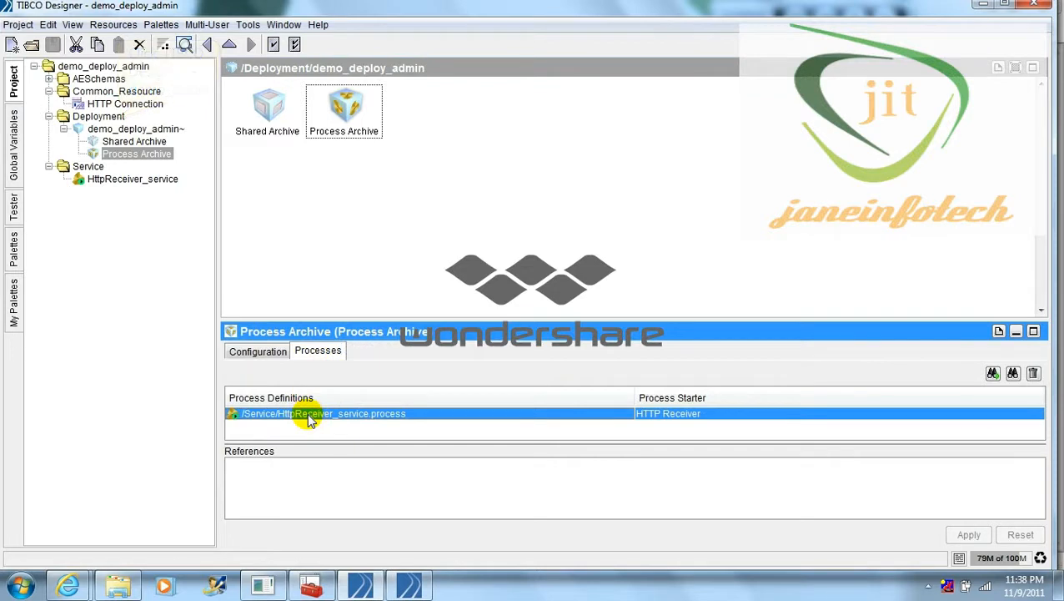
left_click(115, 118)
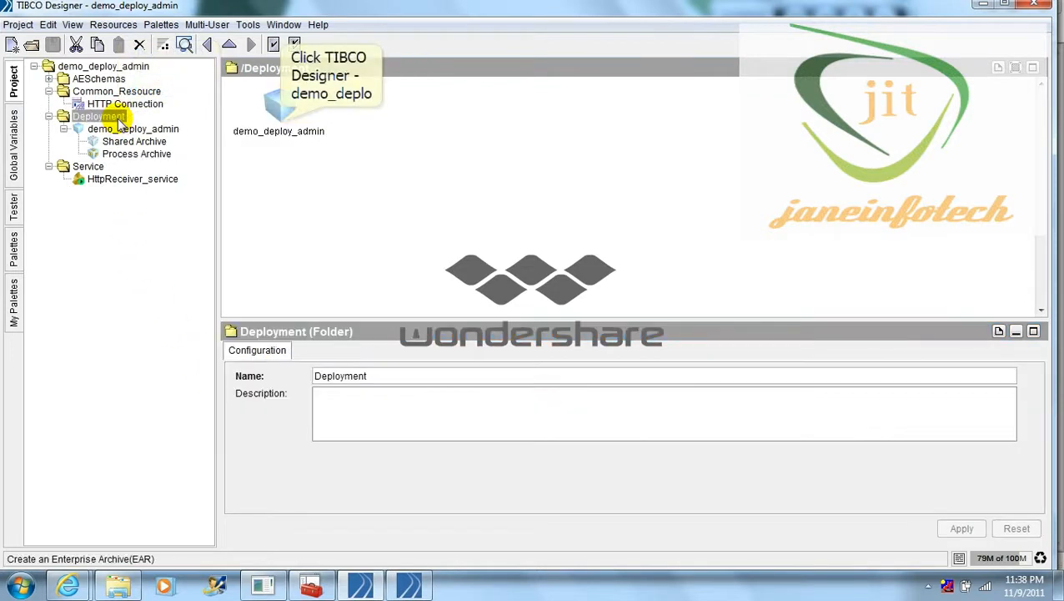
Build the demo_deploy_admin EAR (version 5) and view demo_deploy_admin.ear in C:\temp\tempdemo
left_click(280, 123)
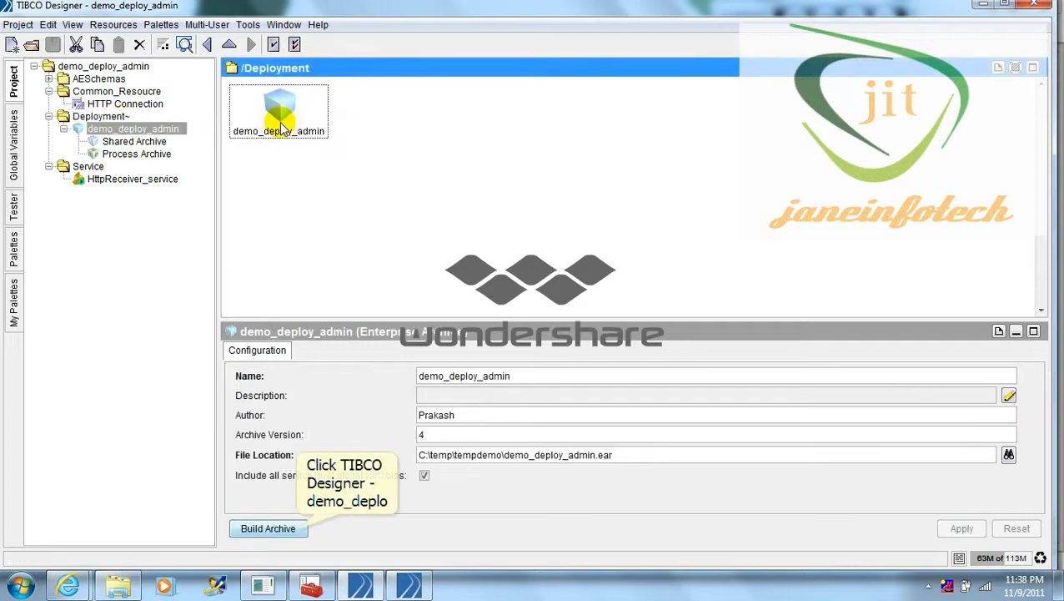
left_click(295, 528)
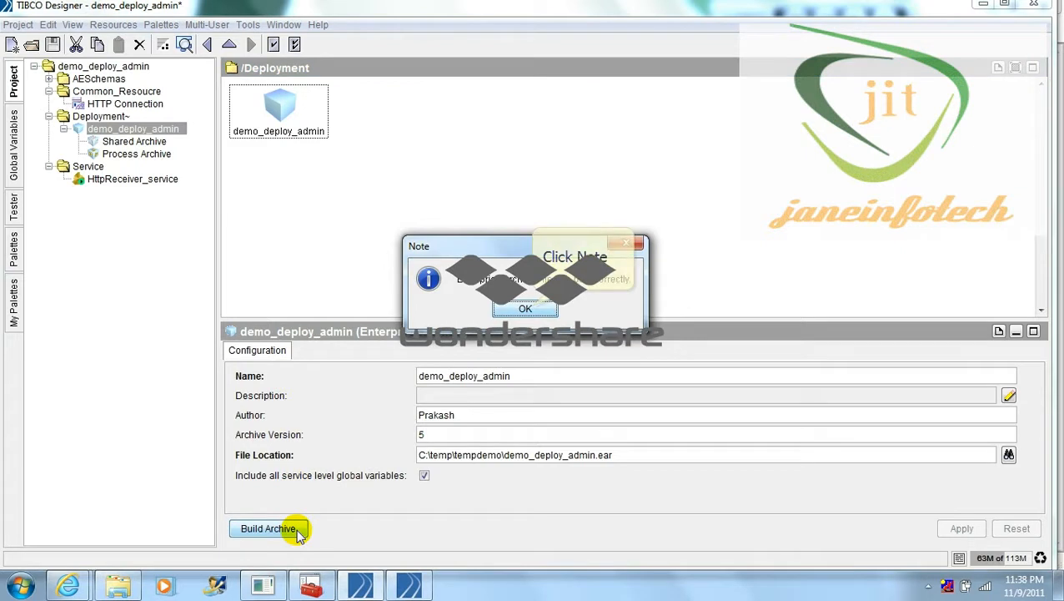
left_click(532, 308)
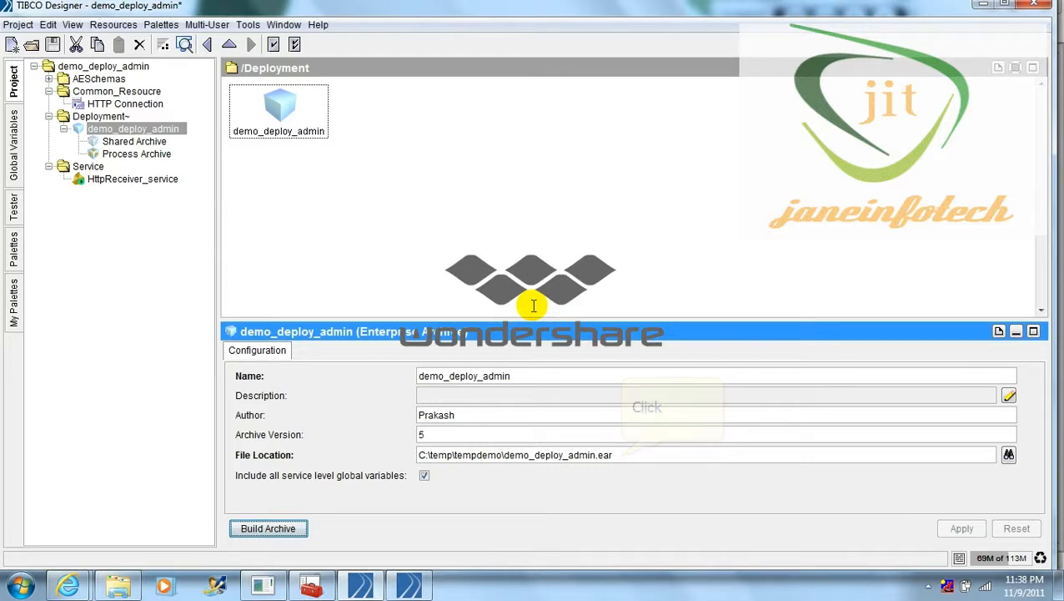
left_click(622, 457)
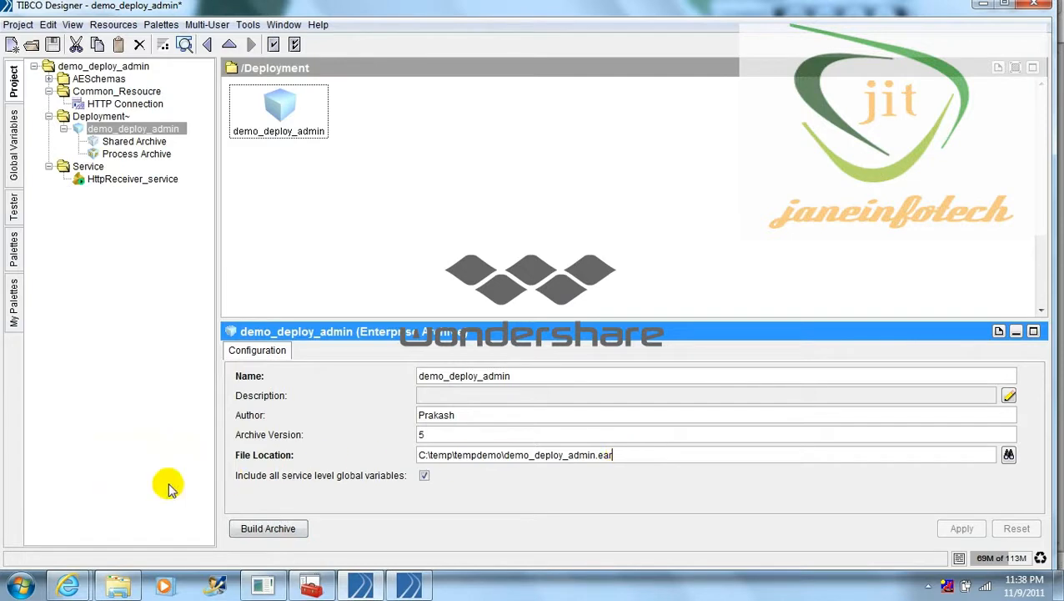
mouse_move(118, 586)
left_click(95, 513)
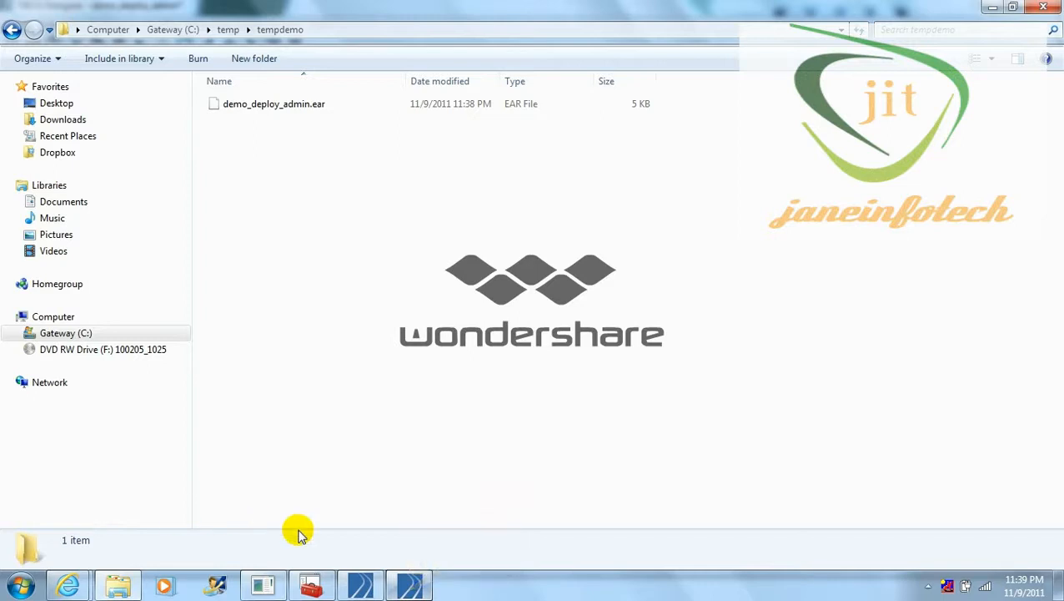
Bring up TIBCO Domain Utility 5.7 and advance past the Welcome screen to Select a Task
left_click(410, 587)
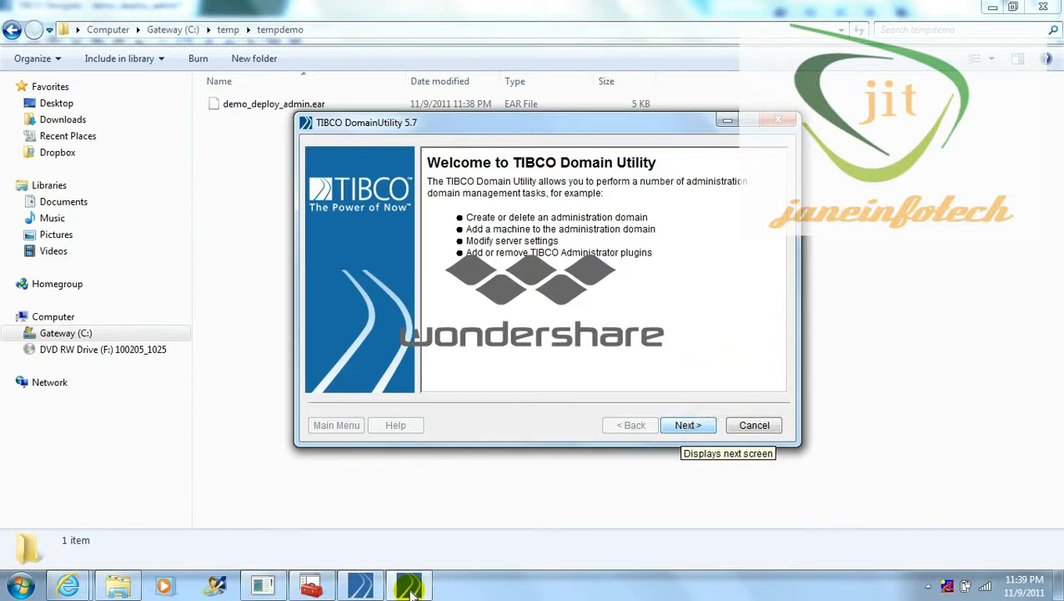
left_click(684, 427)
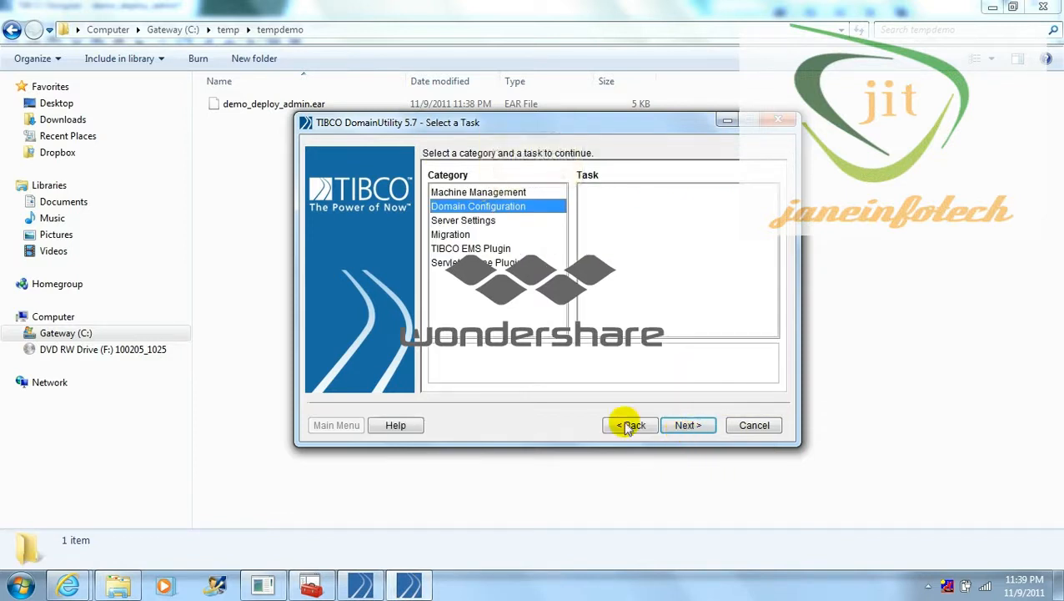
Choose Domain Configuration > Create a new Administration Domain and continue to Administrator Configuration
left_click(482, 207)
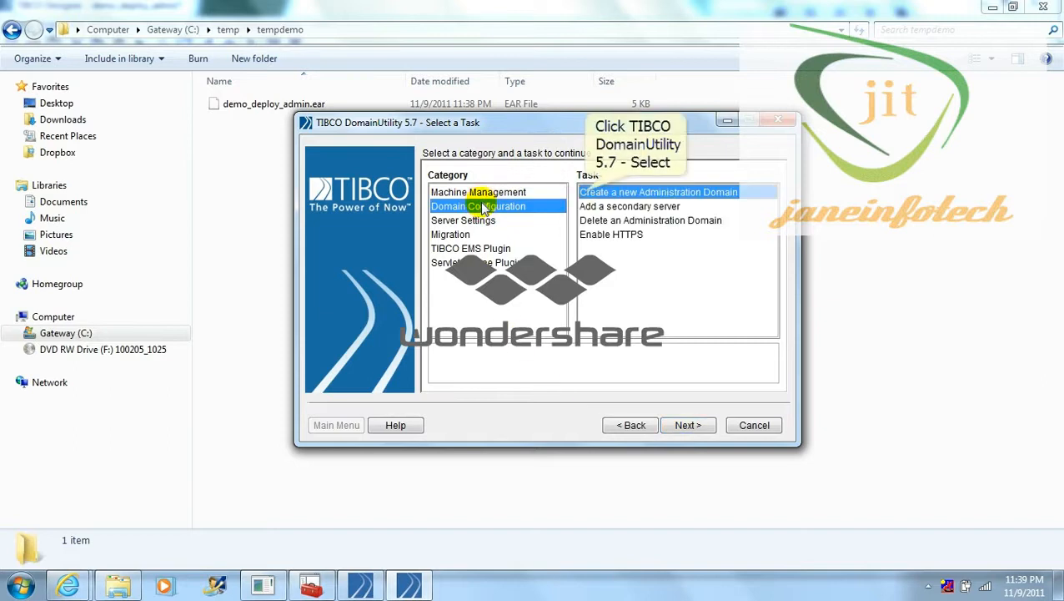
left_click(586, 194)
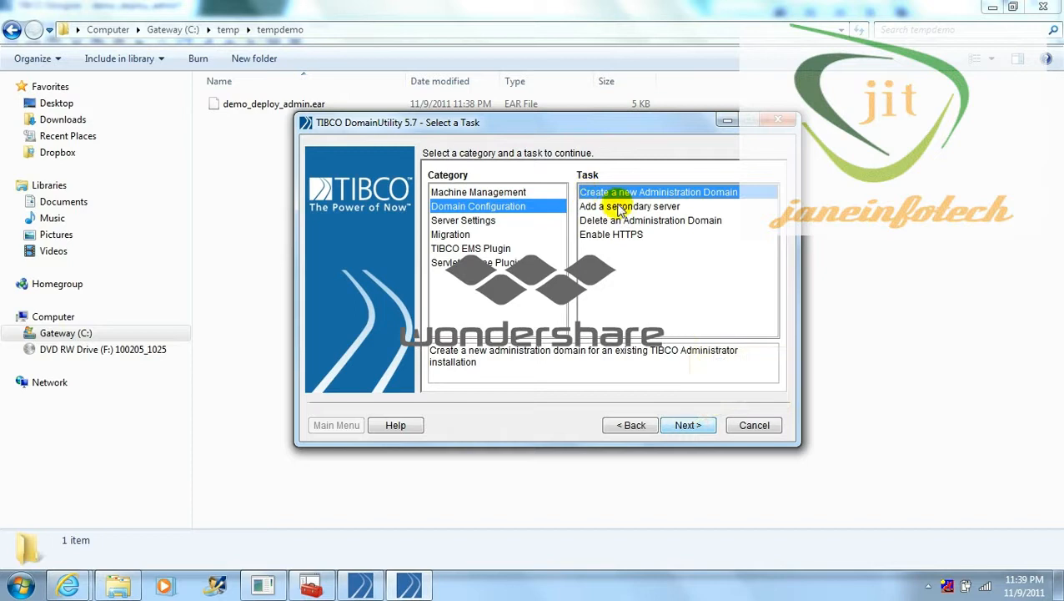
left_click(689, 426)
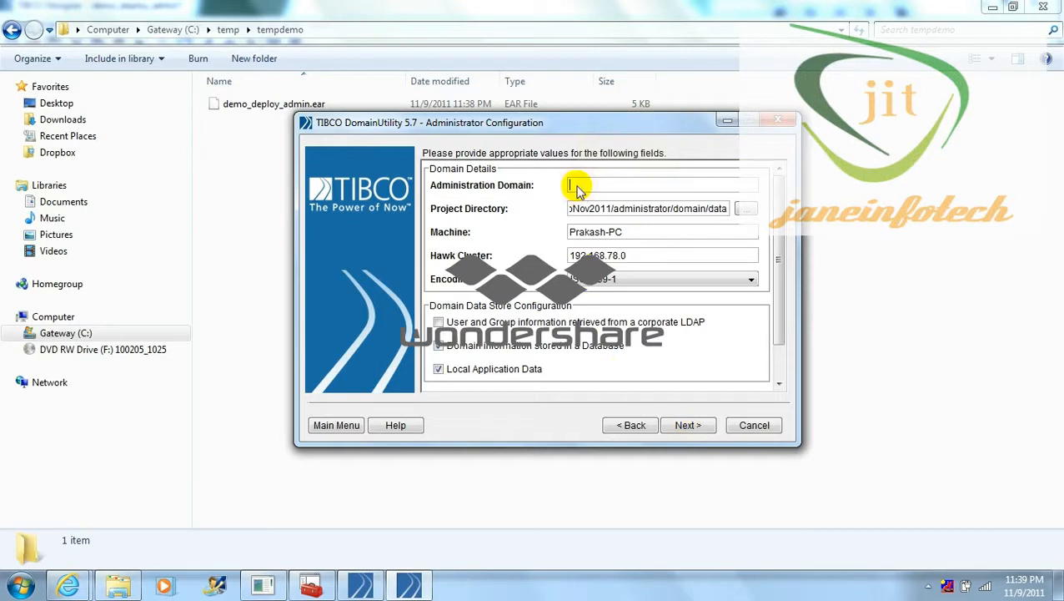
Name the domain JITdeploy, enable Show Advanced, and select TIBCO EMS as the transport
type("JI")
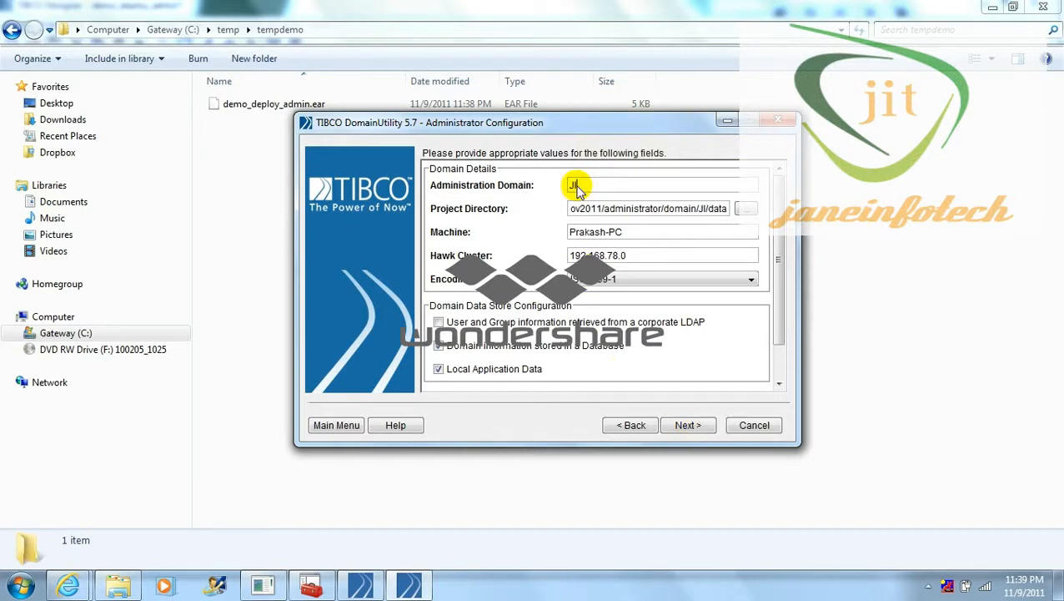
type("Tdep")
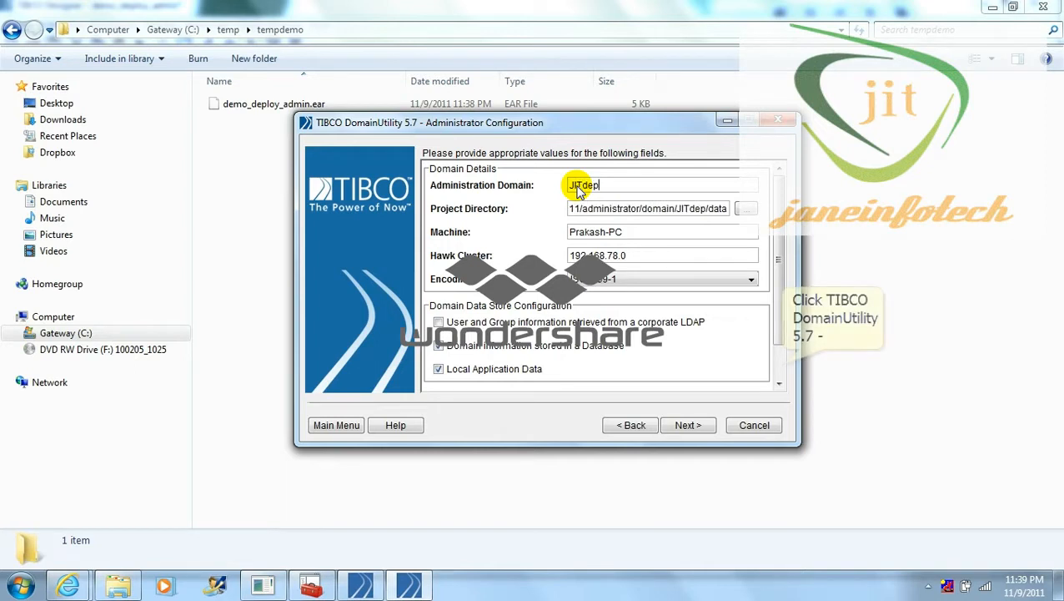
type("lo")
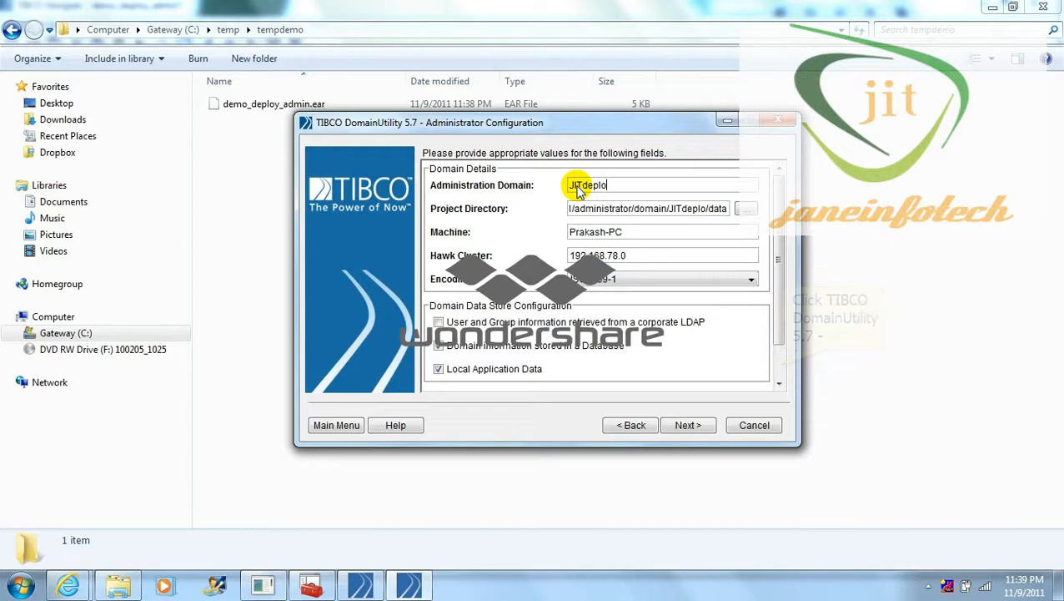
left_click(781, 365)
type("y")
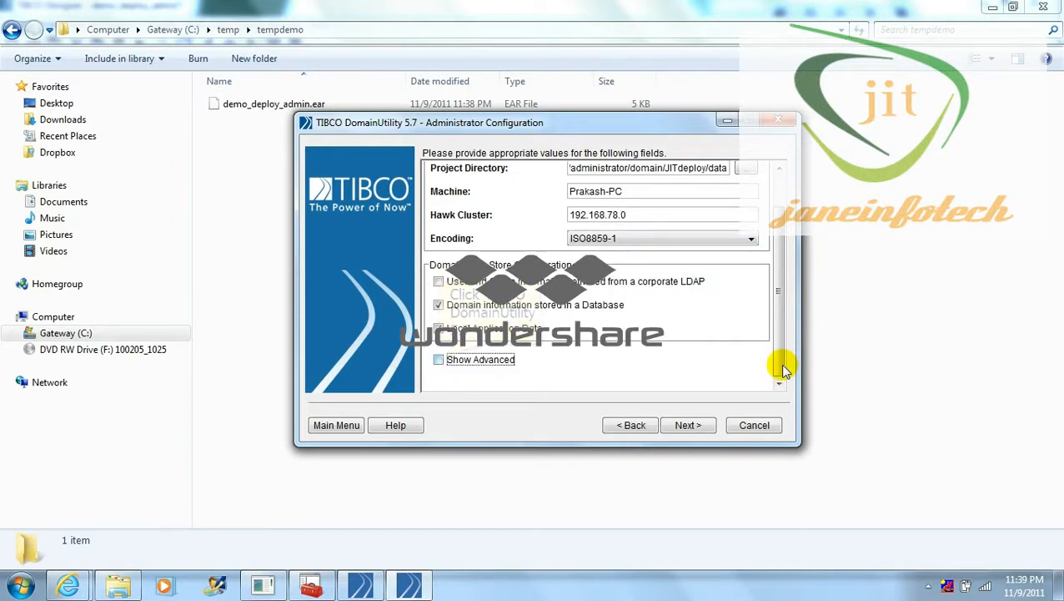
left_click(509, 363)
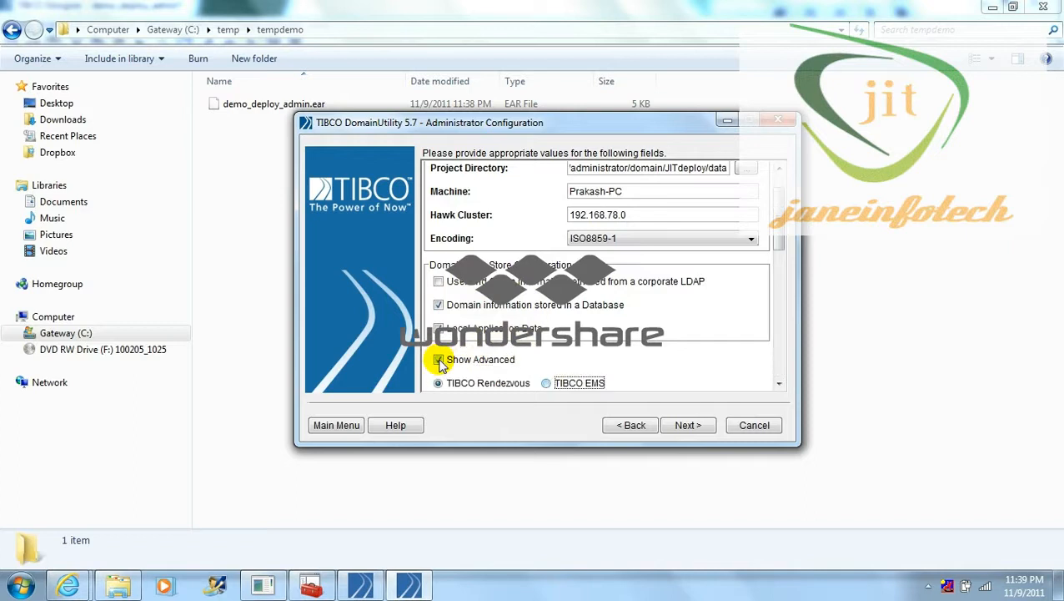
left_click(547, 383)
left_click(779, 385)
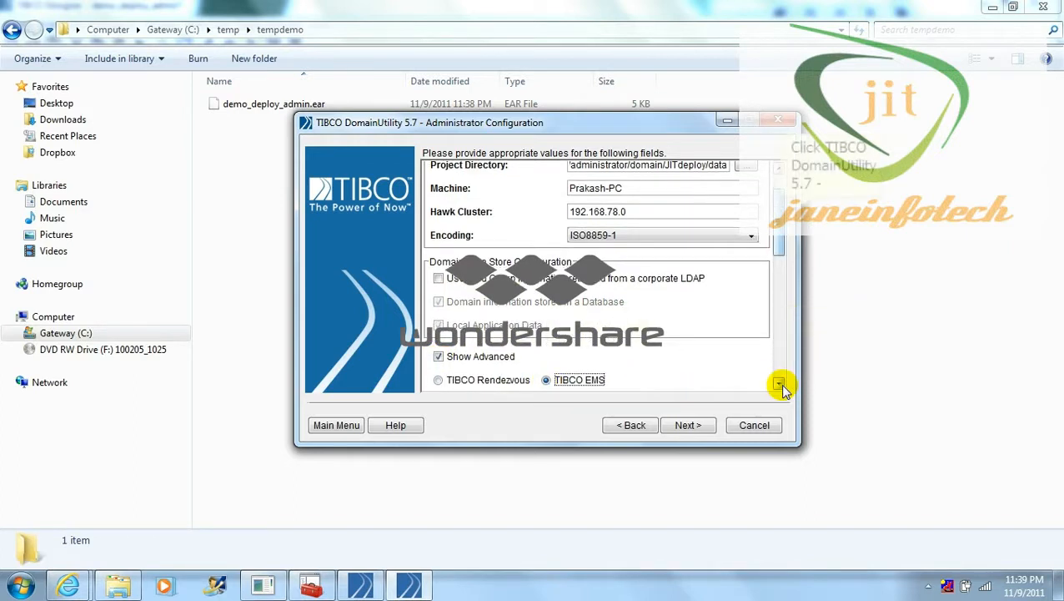
left_click(778, 253)
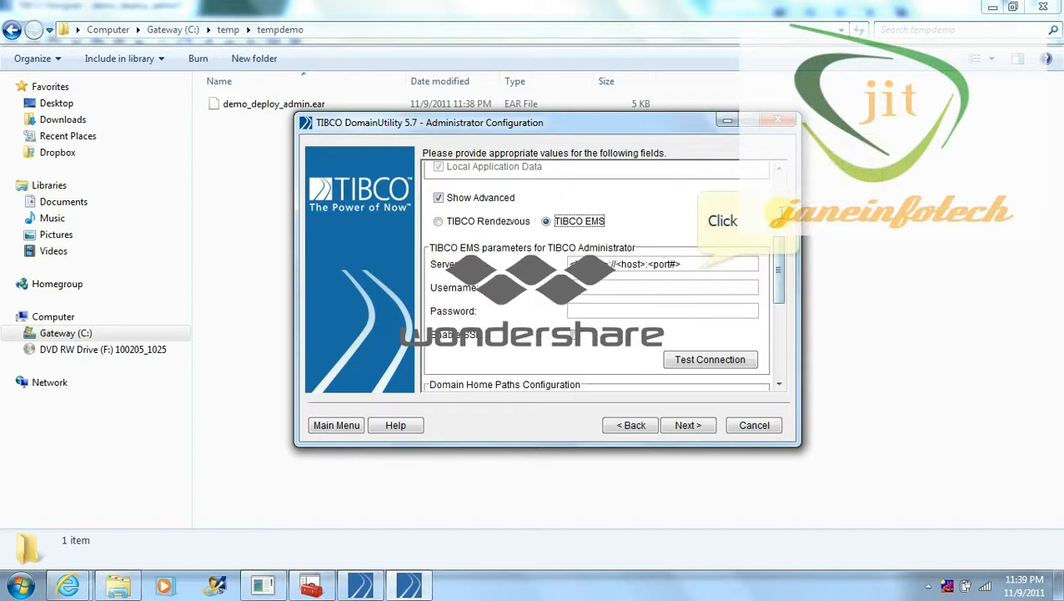
Set the EMS server URL to localhost:8222, fill in the credentials, and confirm the connection test succeeds
left_click(696, 266)
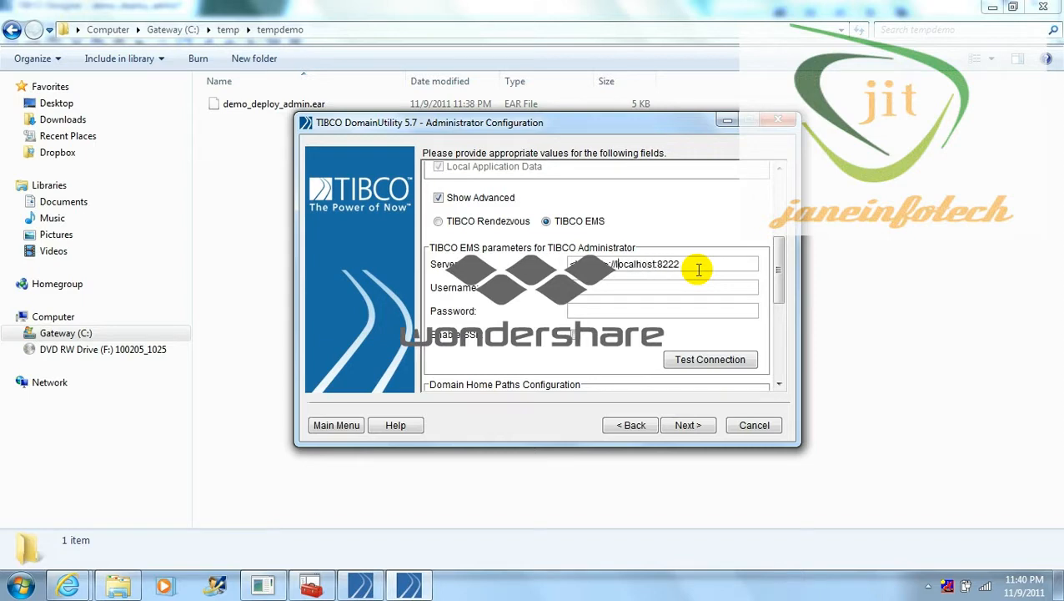
key("BackSpace")
key("BackSpace")
key("BackSpace")
key("BackSpace")
left_click(699, 269)
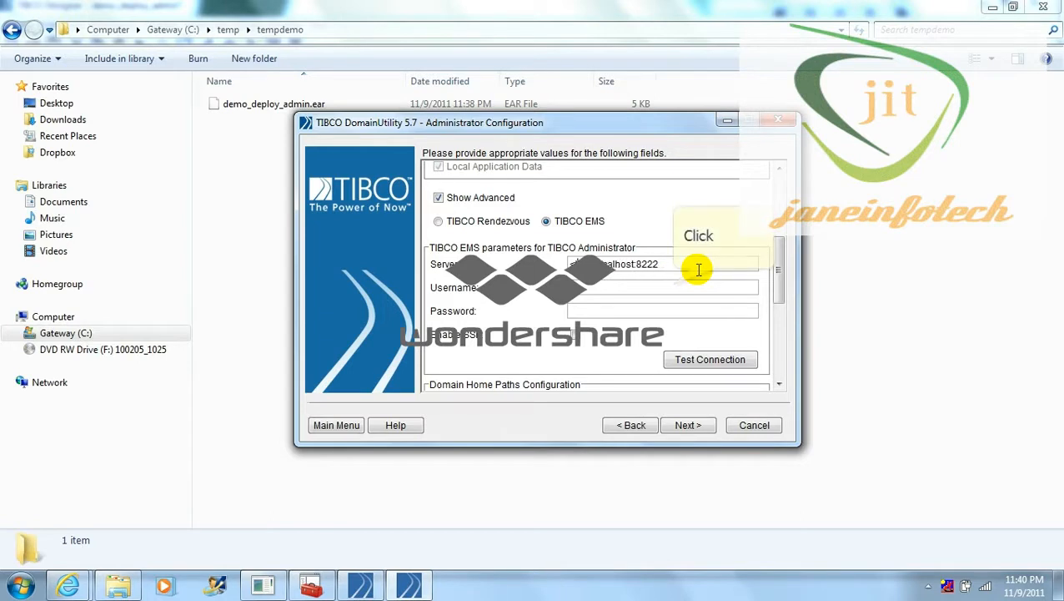
key("BackSpace")
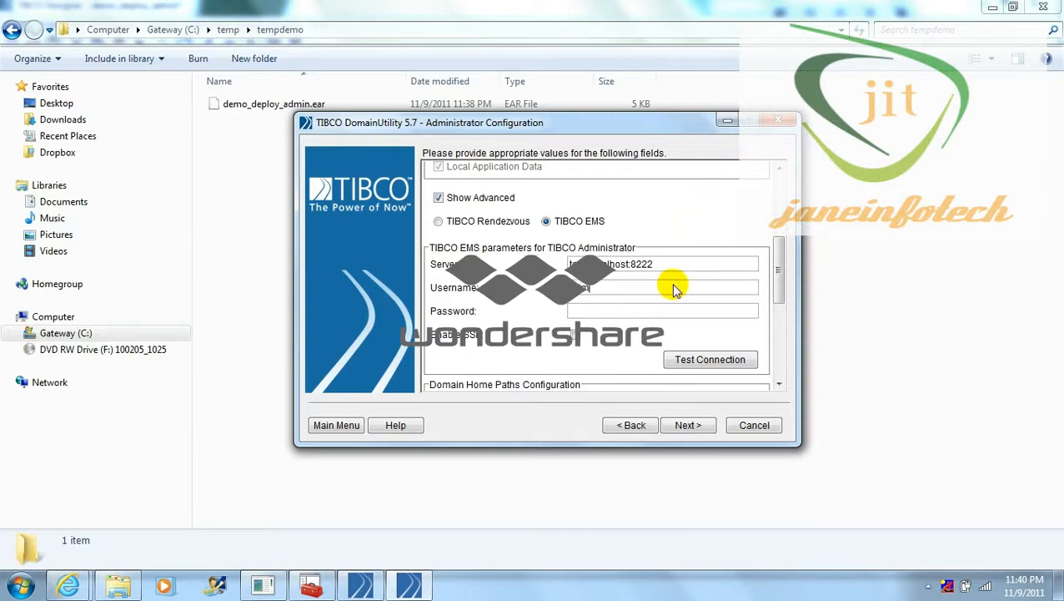
type("admin")
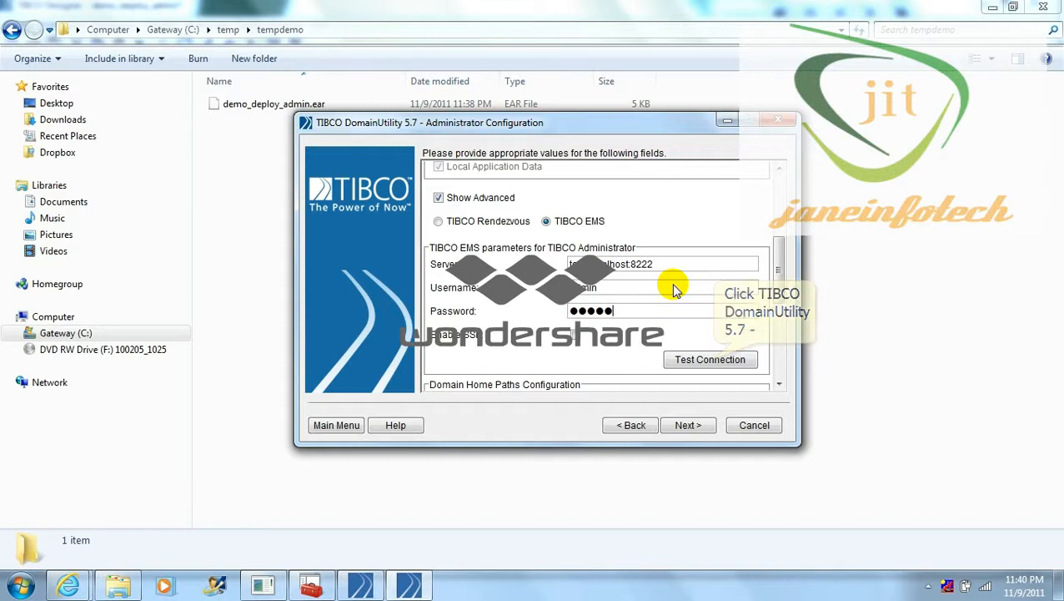
left_click(713, 361)
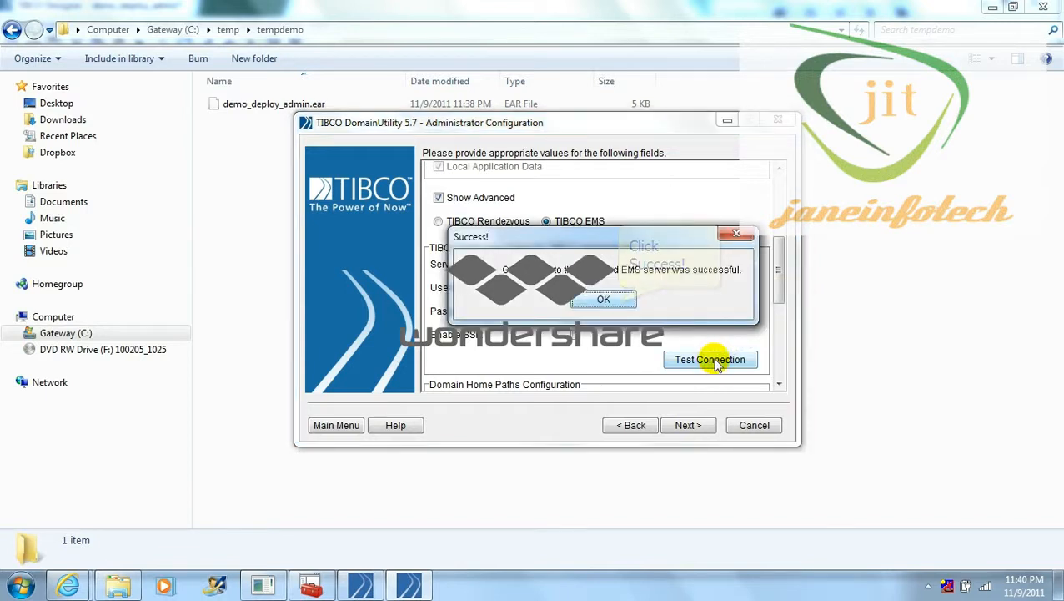
left_click(616, 301)
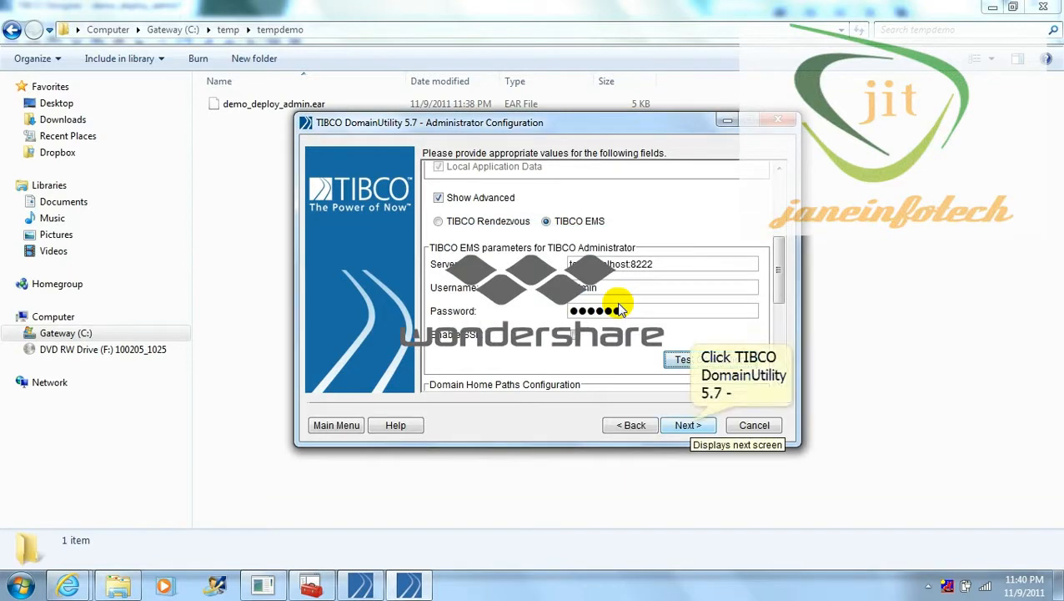
left_click(689, 423)
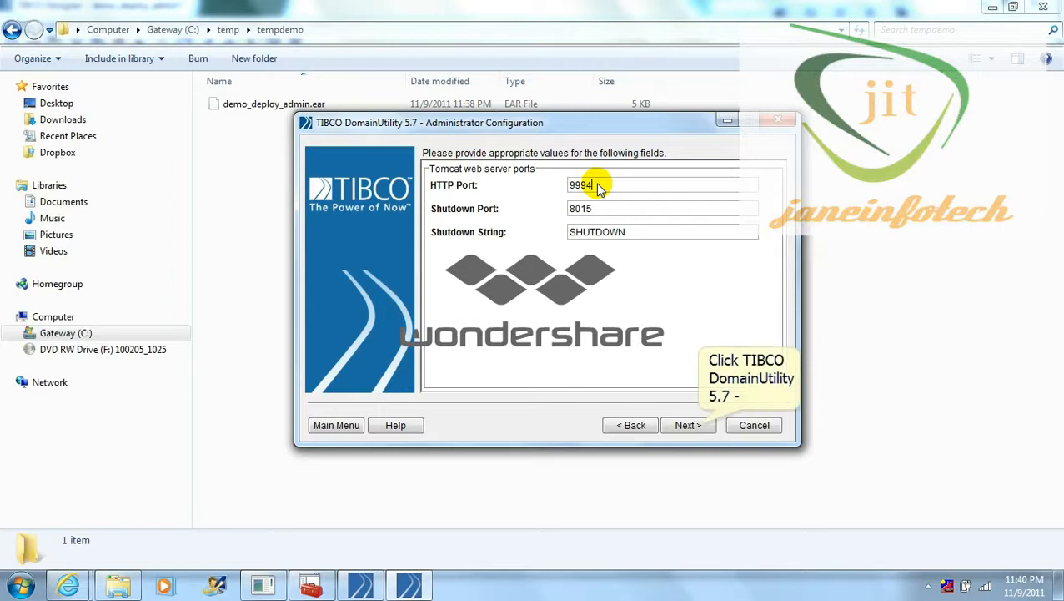
Change the HTTP Port from 8080 to 9994 and proceed to Administrator Credentials
left_click(692, 425)
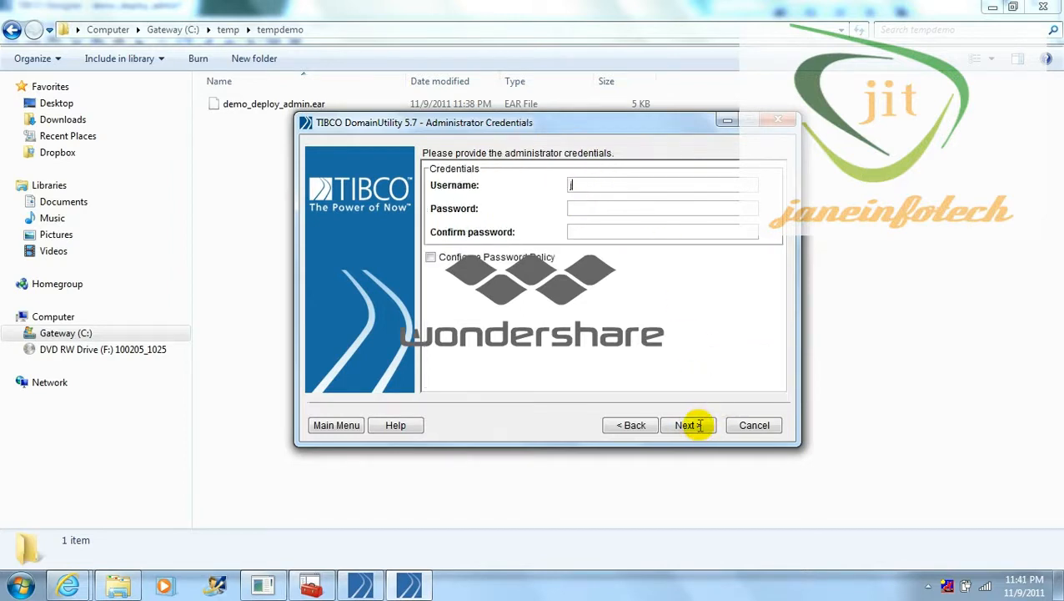
Enter the administrator username, type the password twice, and continue to Database Configuration
type("jitdeploy")
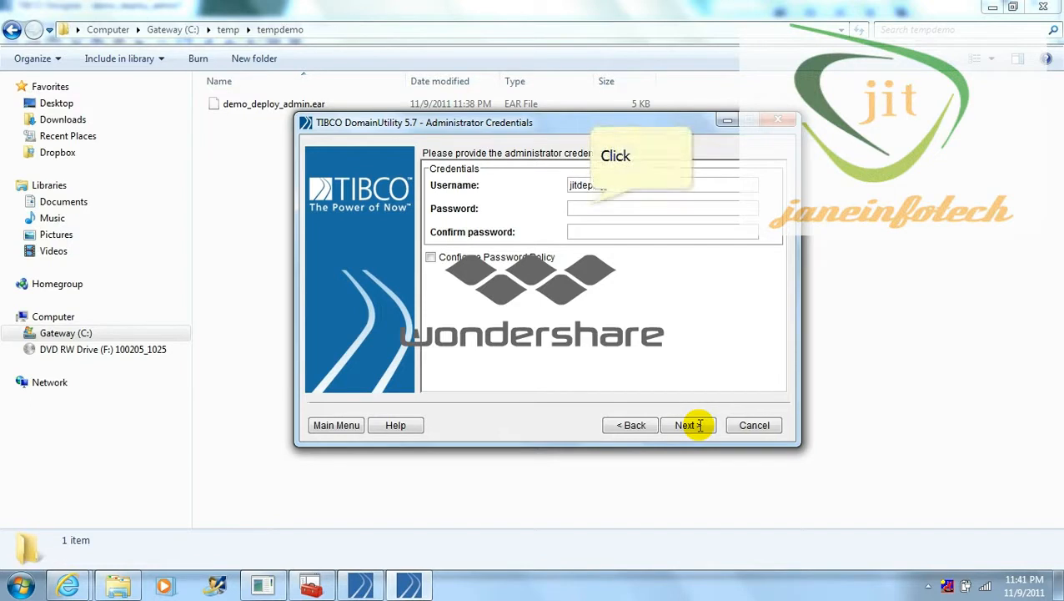
left_click(591, 205)
type("●●●●●●●")
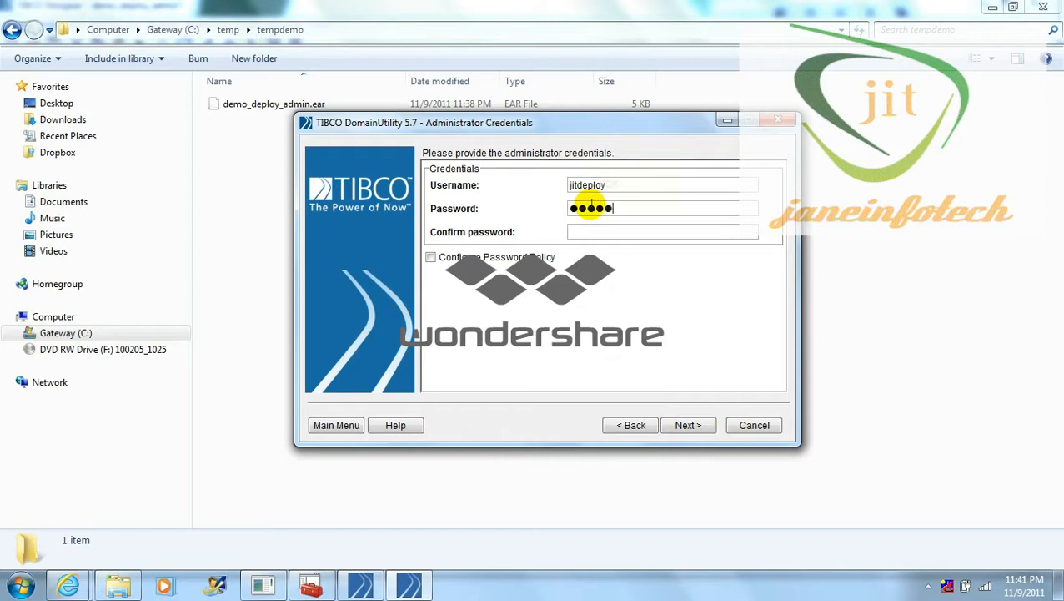
type("●●")
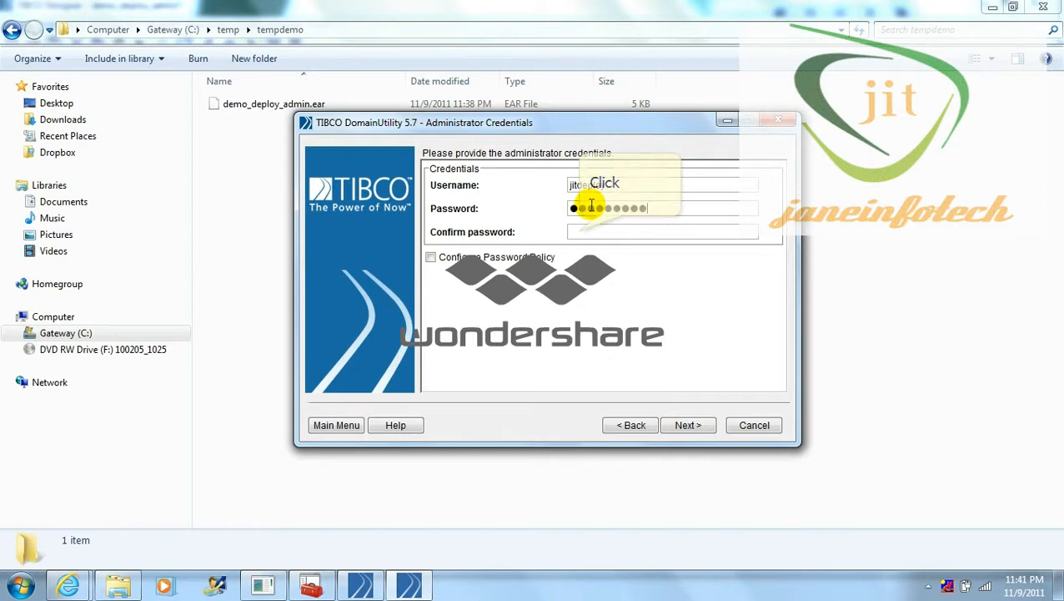
left_click(578, 232)
type("●●●●●●")
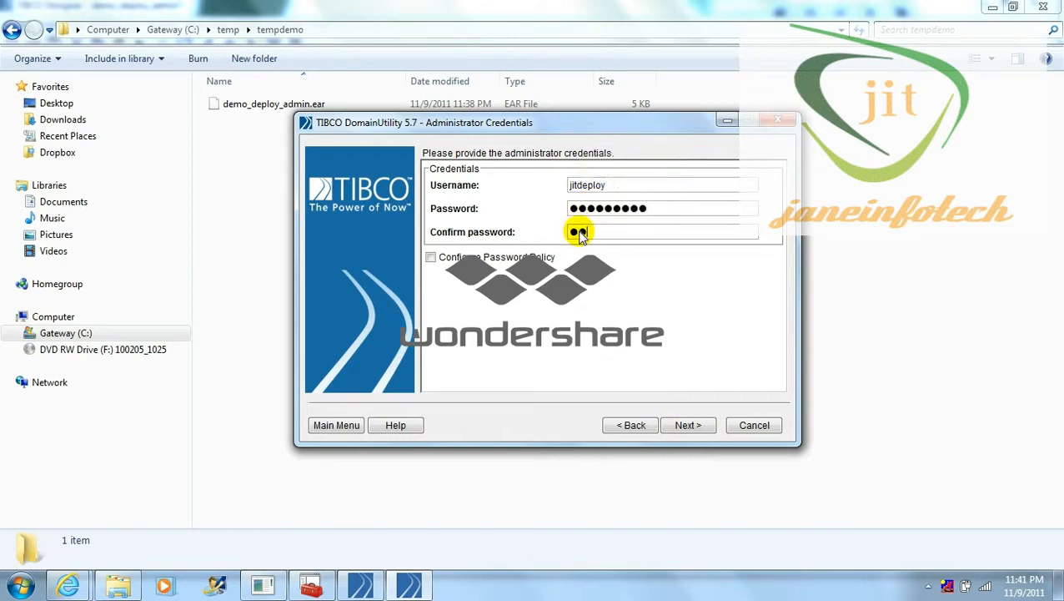
type("●●")
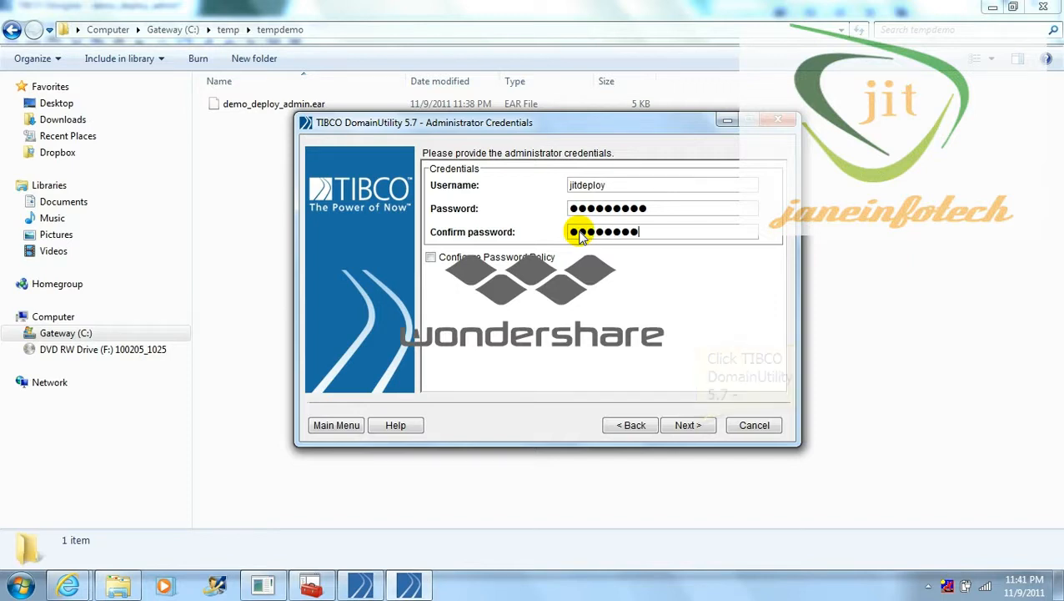
left_click(689, 425)
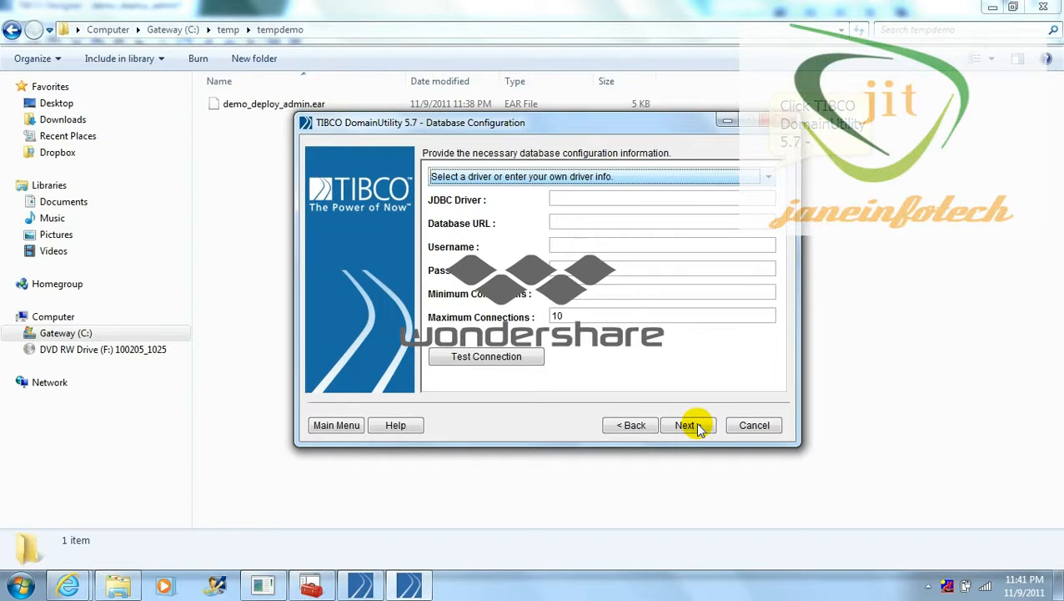
Select the tibcosoftwareinc.jdbc.oracle.OracleDriver and set the database URL to port 1521 and SID XE
left_click(770, 176)
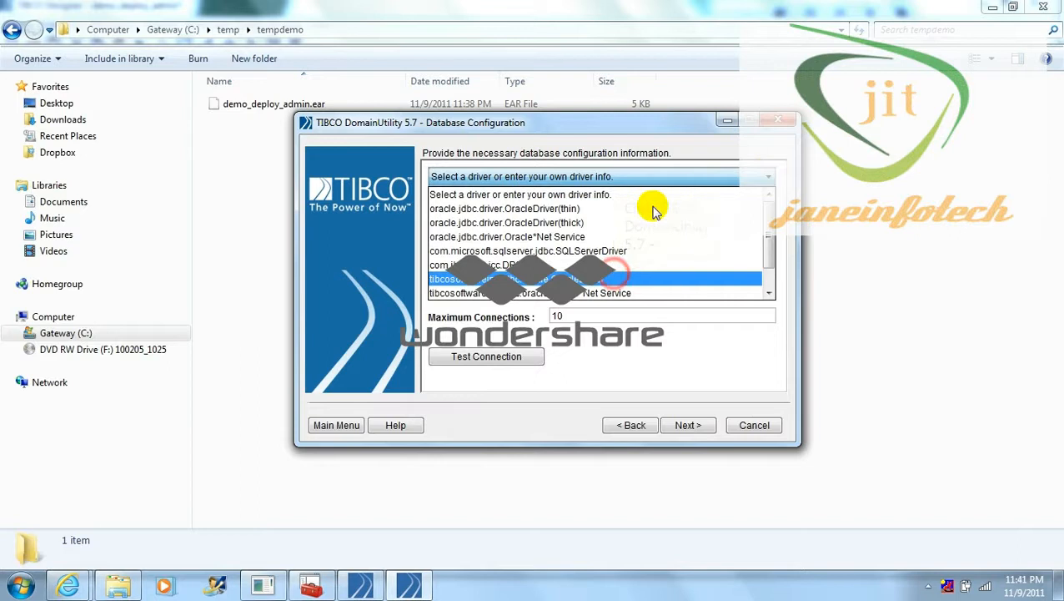
left_click(615, 277)
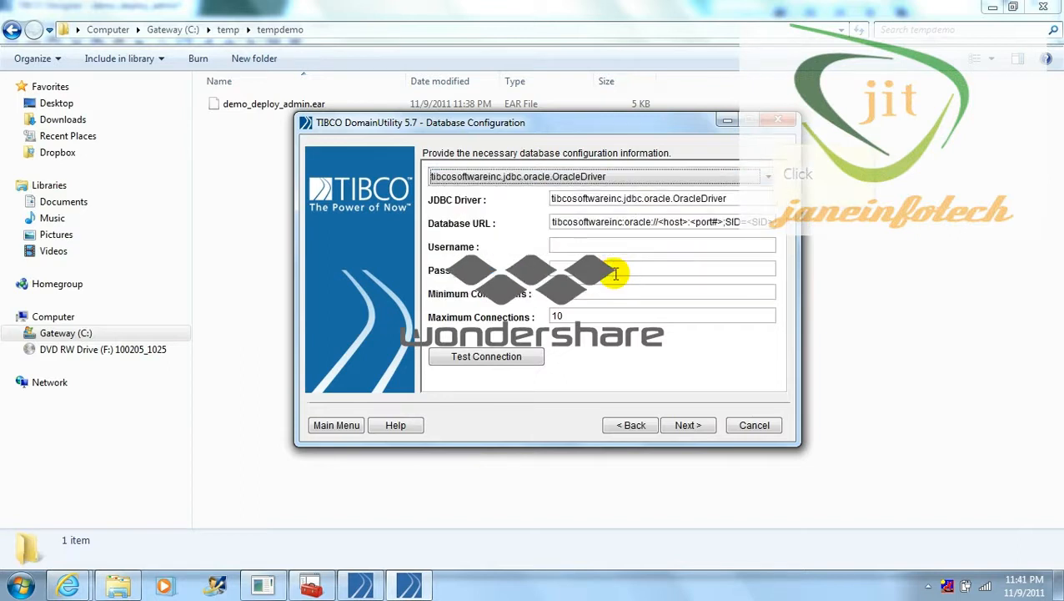
left_click(772, 222)
key("BackSpace")
key("BackSpace")
key("BackSpace")
key("BackSpace")
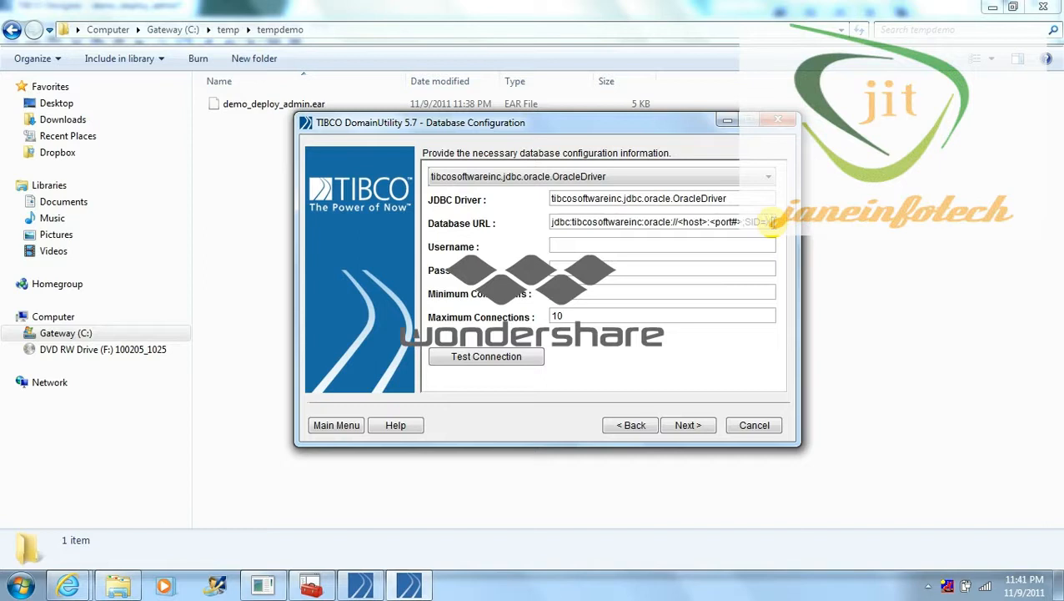
type("XE")
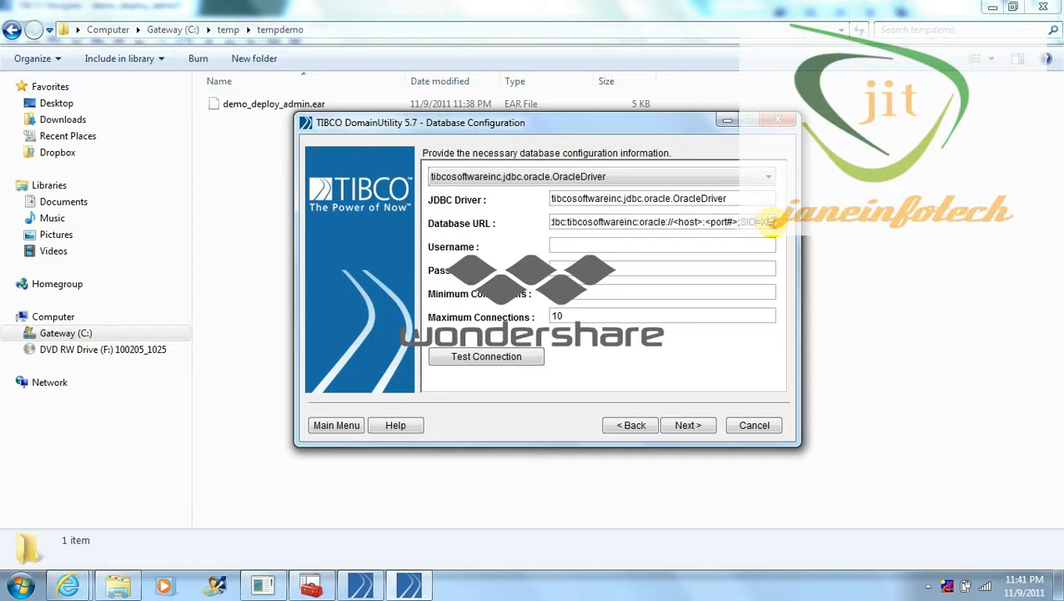
key("Left")
key("Left")
key("Left")
key("Left")
key("Left")
key("Left")
key("BackSpace")
key("BackSpace")
key("BackSpace")
key("BackSpace")
key("BackSpace")
key("BackSpace")
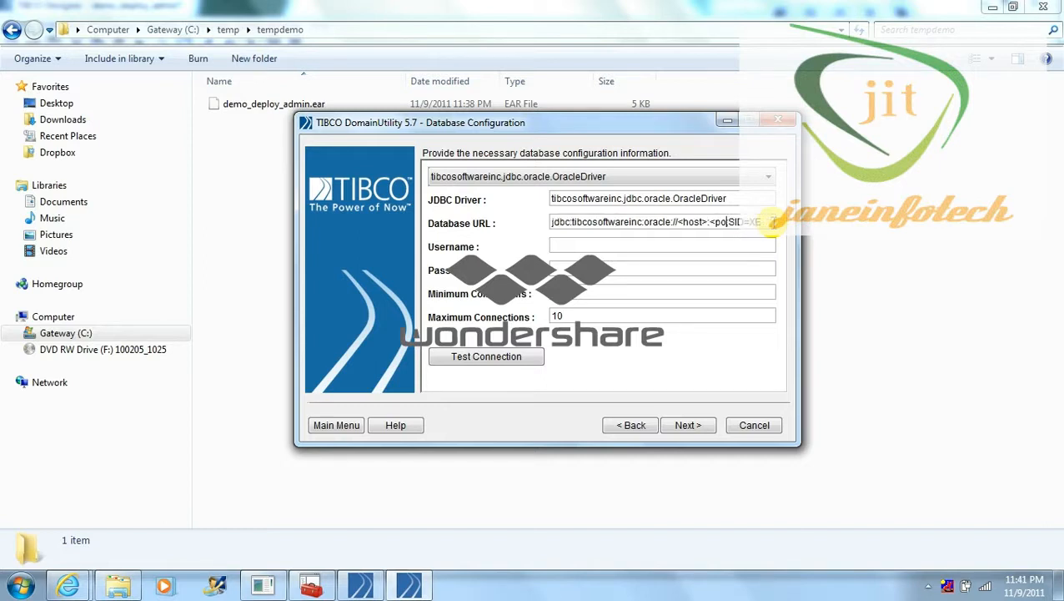
key("BackSpace")
key("BackSpace")
type("1521;")
key("Left")
key("Left")
key("Left")
key("Left")
key("Left")
key("BackSpace")
key("BackSpace")
key("BackSpace")
key("BackSpace")
key("BackSpace")
key("BackSpace")
key("BackSpace")
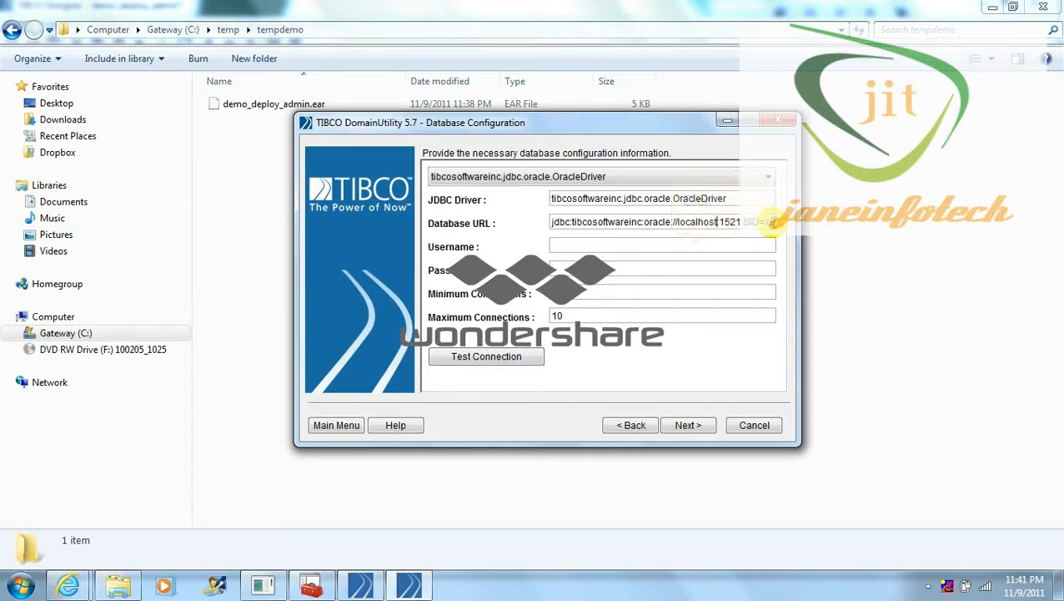
Enter the database username and password, confirm the connection test succeeds, and continue to Confirm
left_click(670, 245)
type("jitd")
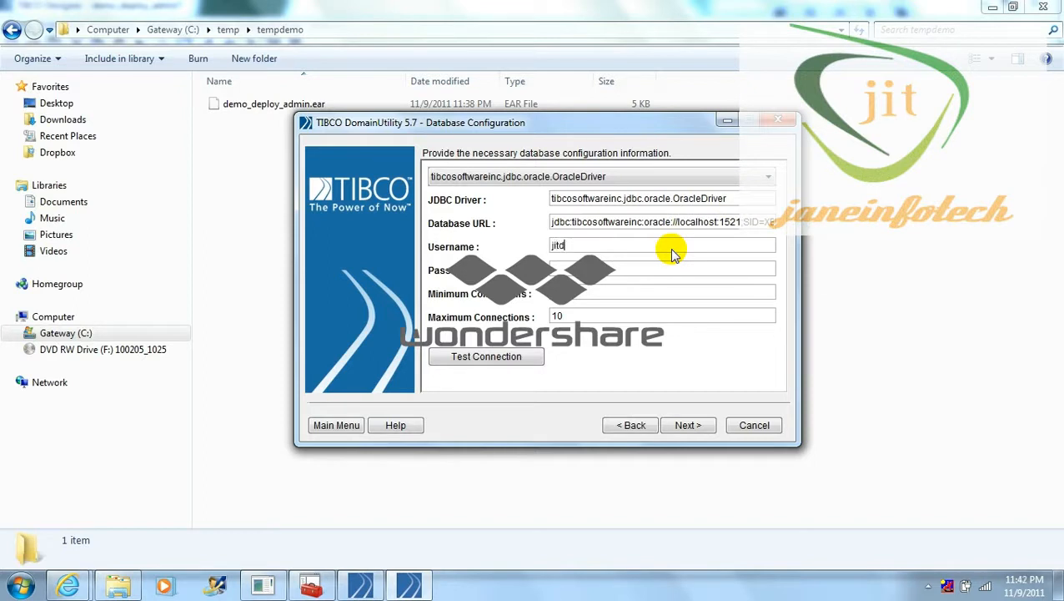
type("eploy")
key("Tab")
type("jitdeploy")
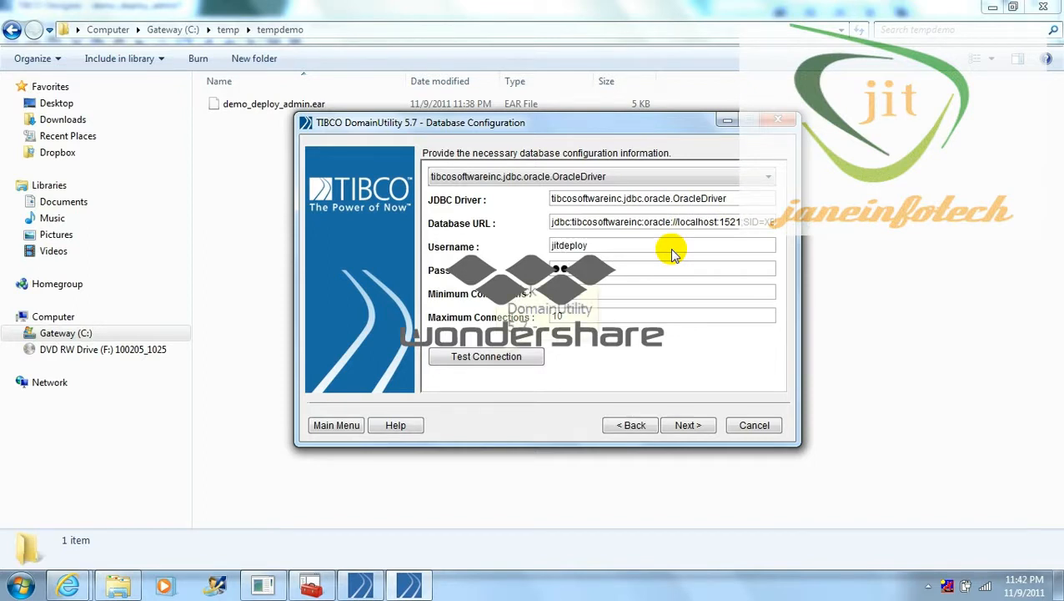
type("y")
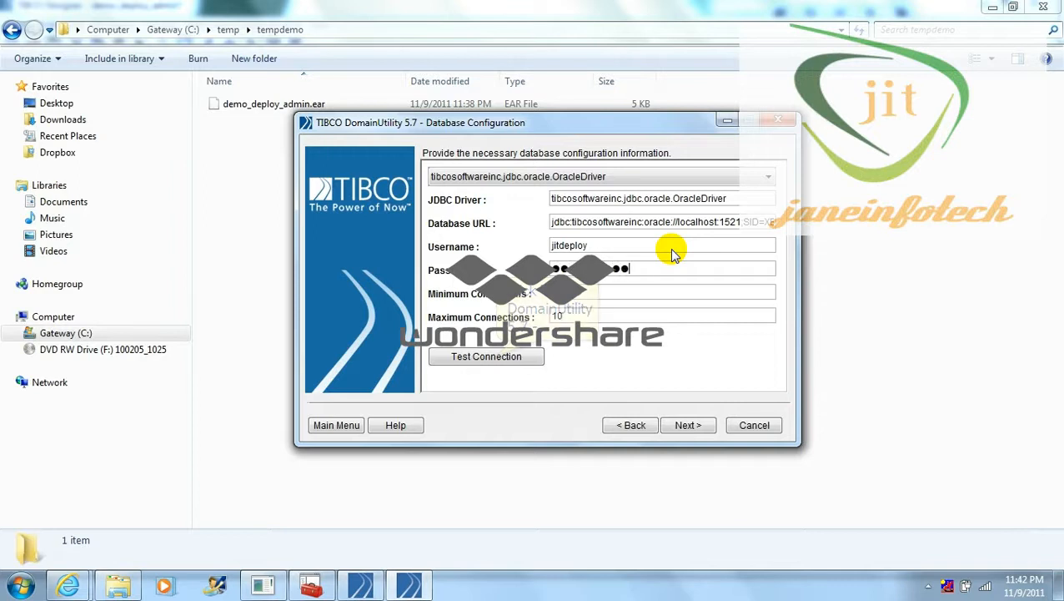
left_click(495, 356)
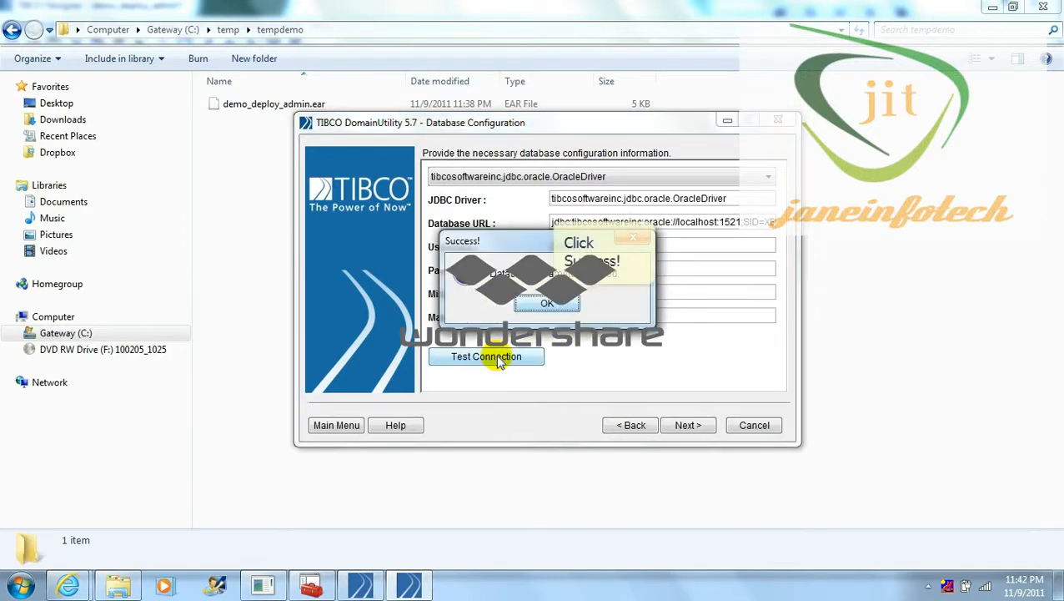
left_click(547, 303)
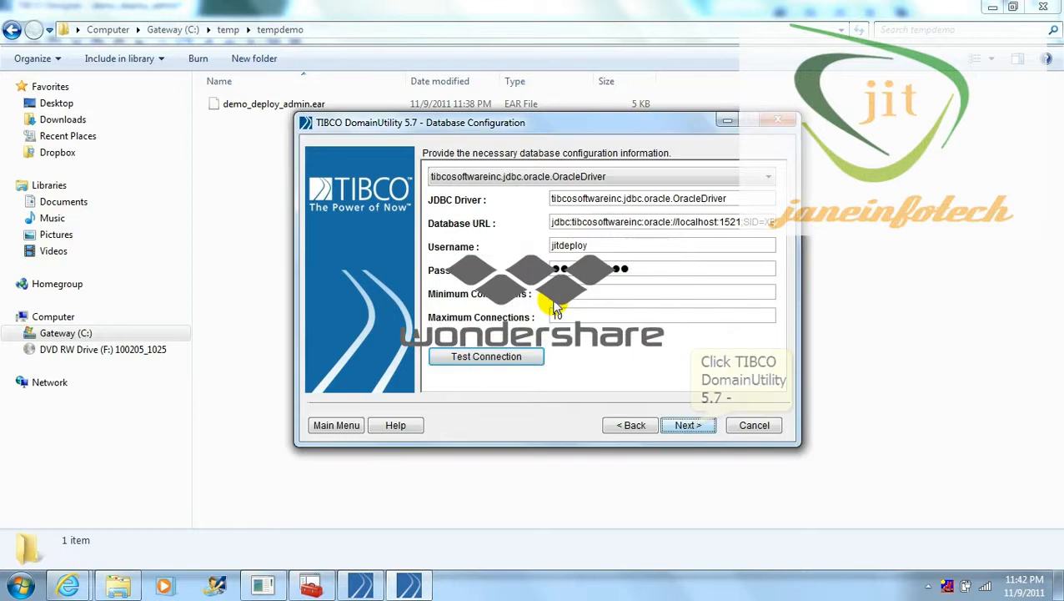
left_click(688, 426)
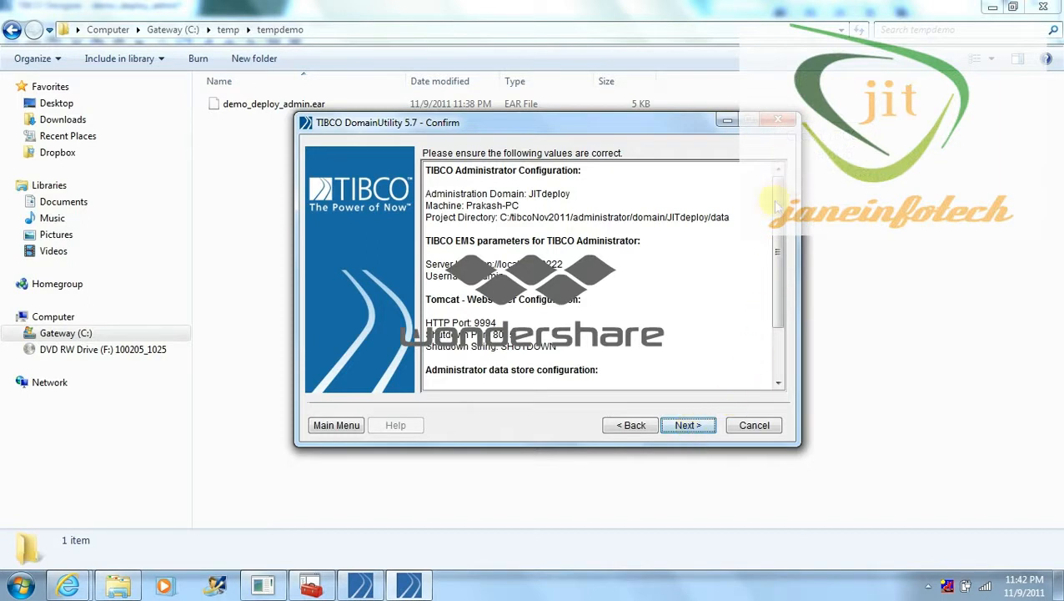
Confirm the JITdeploy domain to create its Administrator 5.7 and Hawk Agent services, then exit
left_click(778, 346)
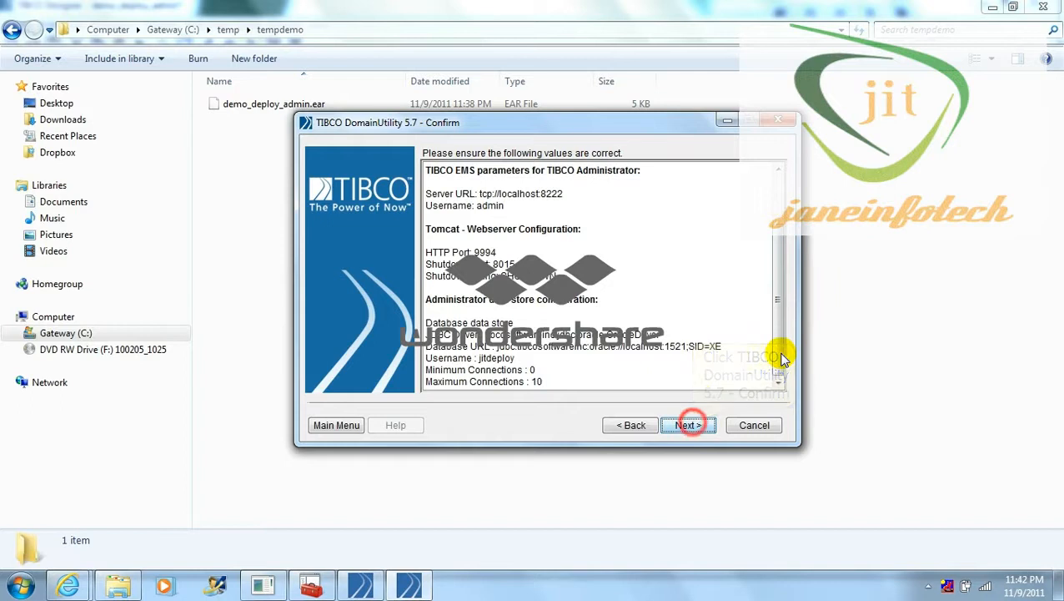
left_click(691, 425)
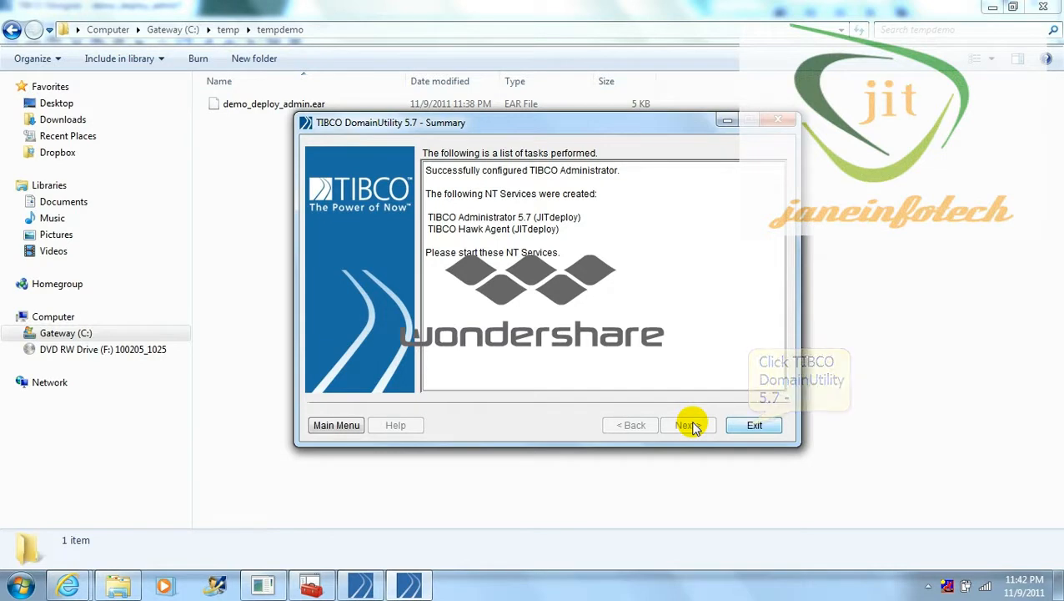
left_click(750, 426)
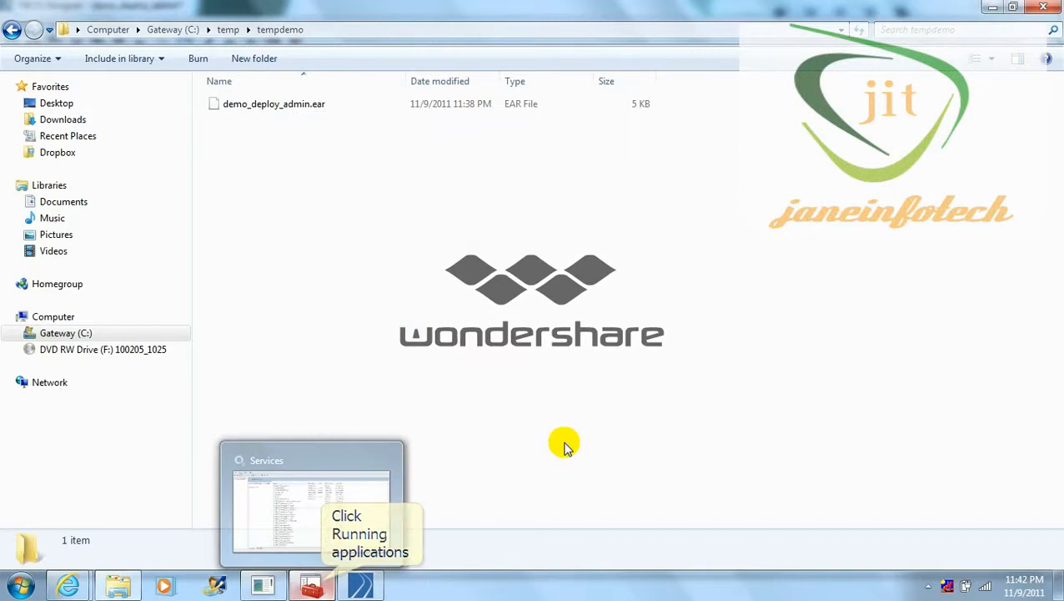
Reopen the Windows Services console from Task Manager and maximize it
left_click(322, 588)
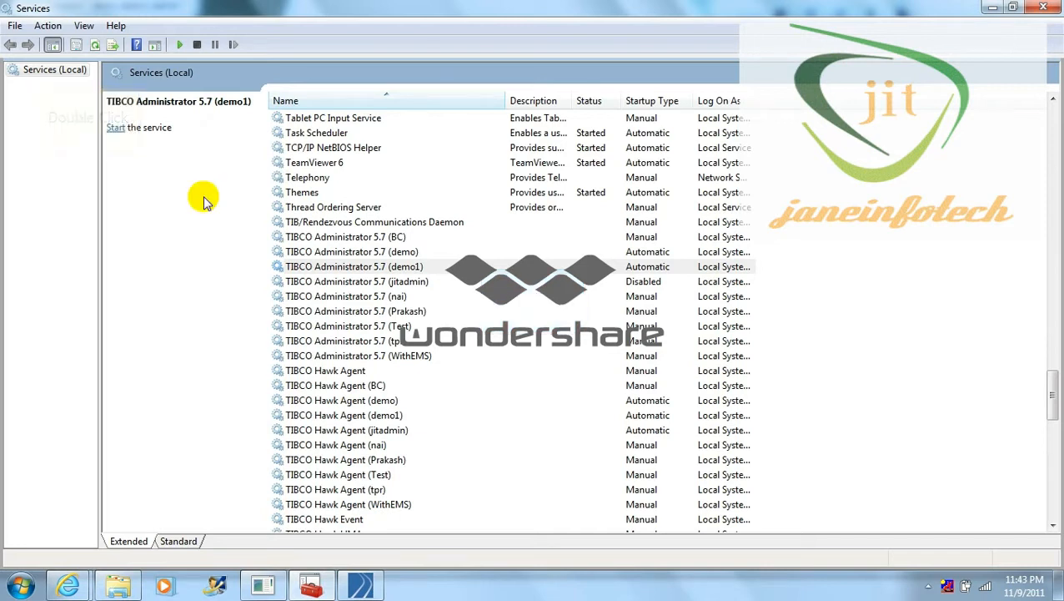
left_click(36, 73)
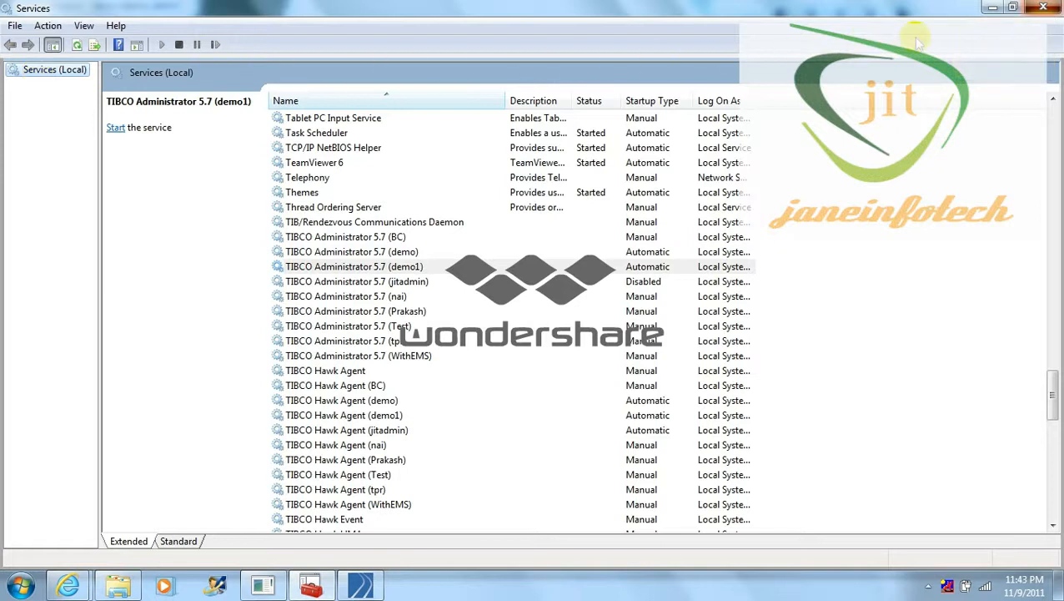
left_click(1043, 7)
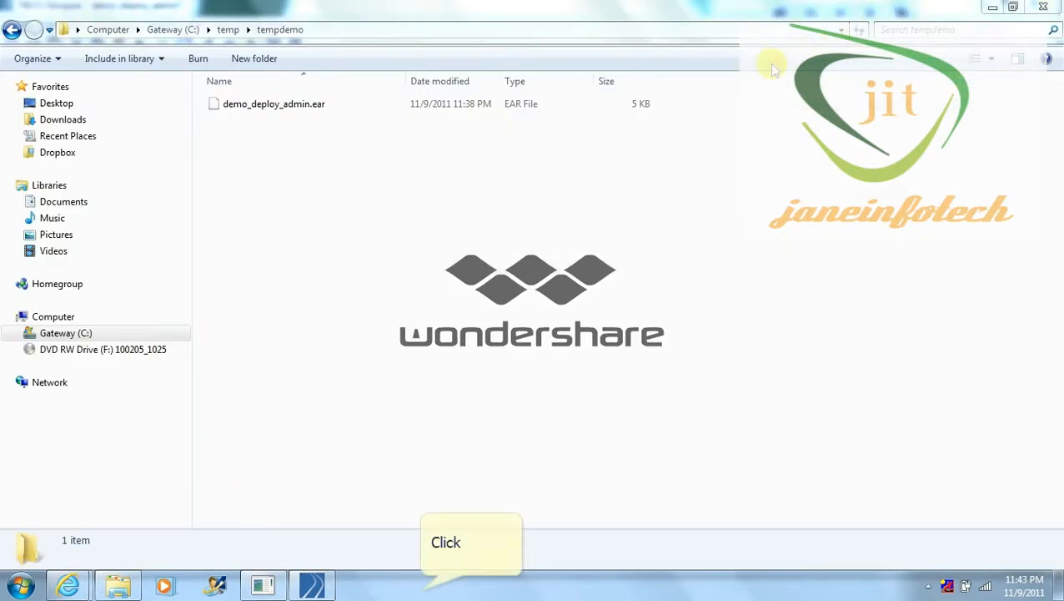
right_click(421, 588)
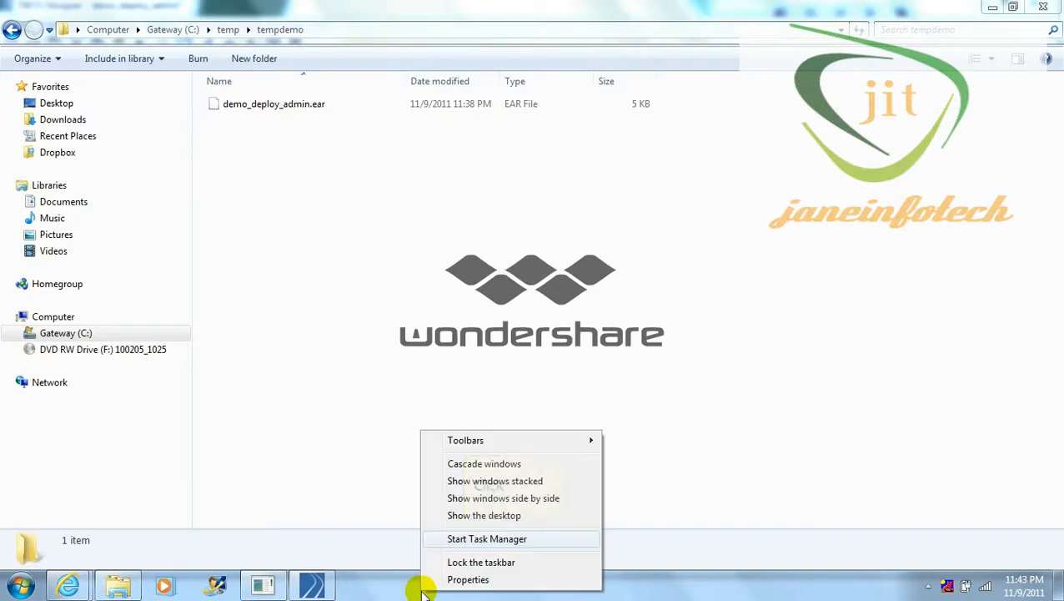
left_click(460, 538)
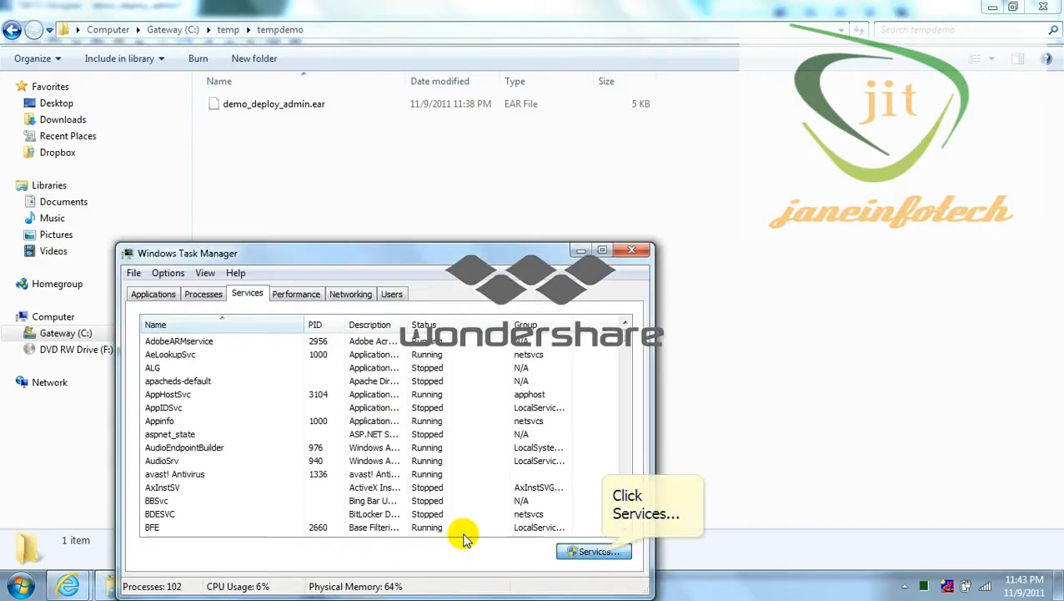
left_click(594, 551)
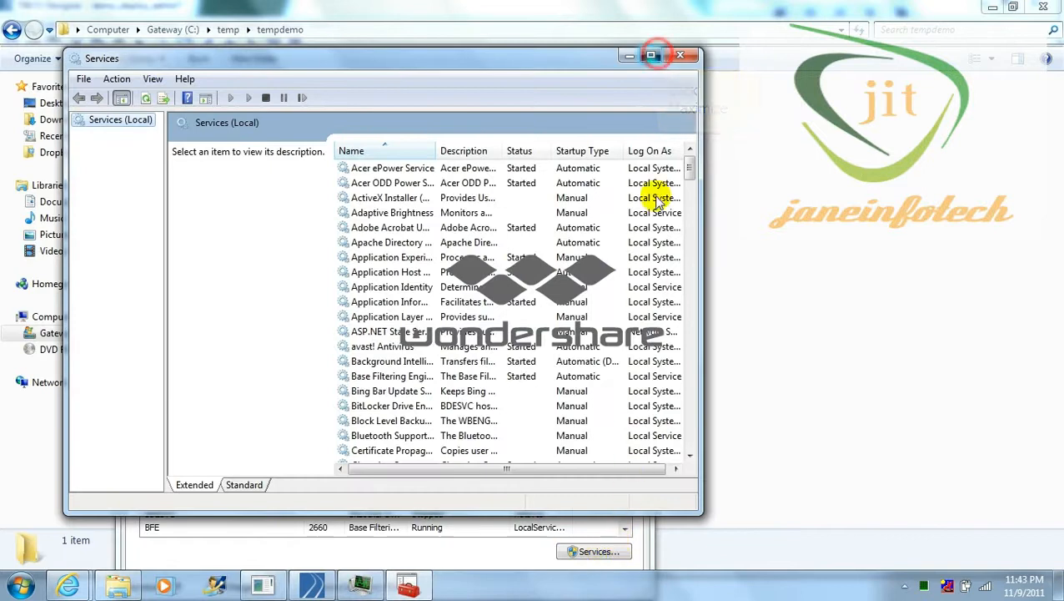
left_click(651, 55)
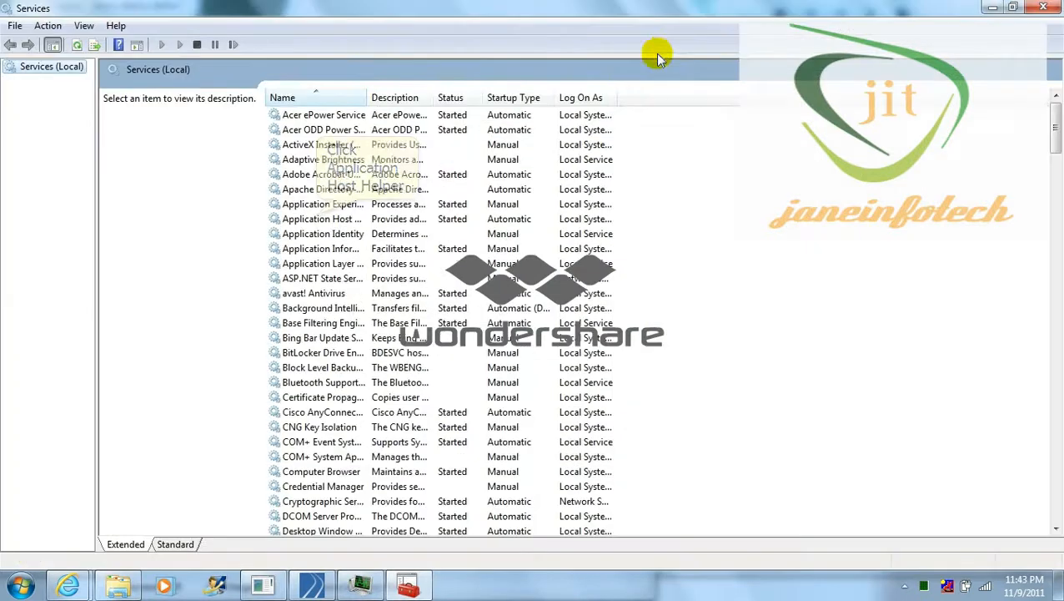
Start the TIBCO Hawk Agent (JITdeploy) service
left_click(316, 218)
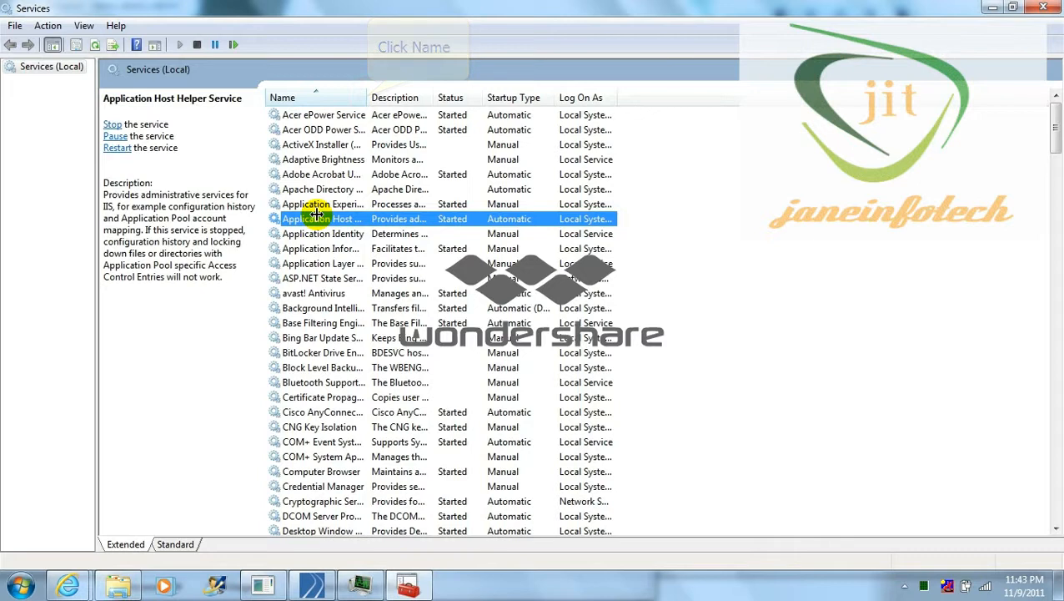
key("t")
double_click(367, 97)
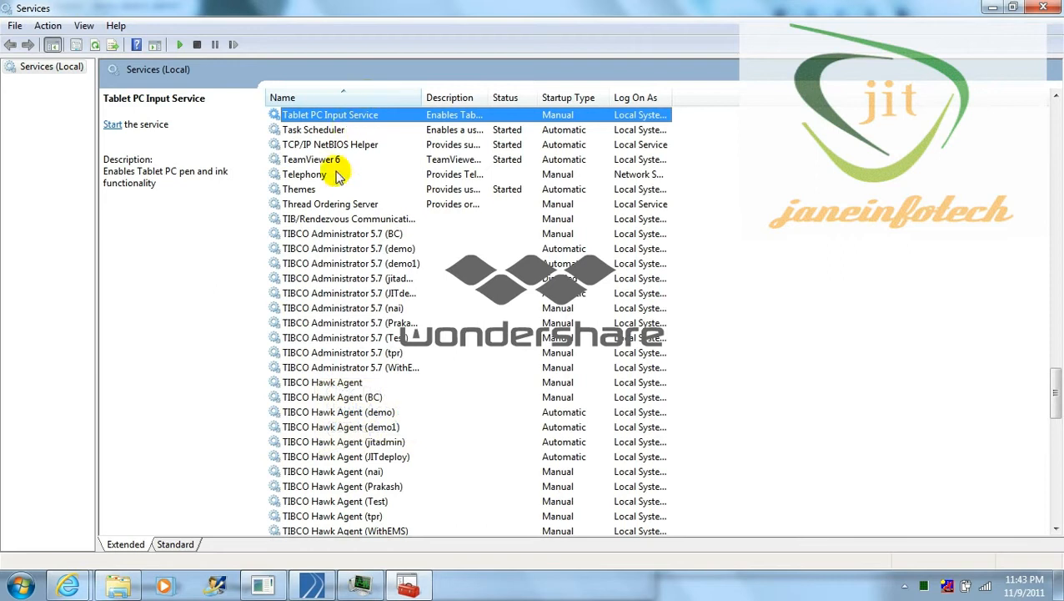
left_click(315, 457)
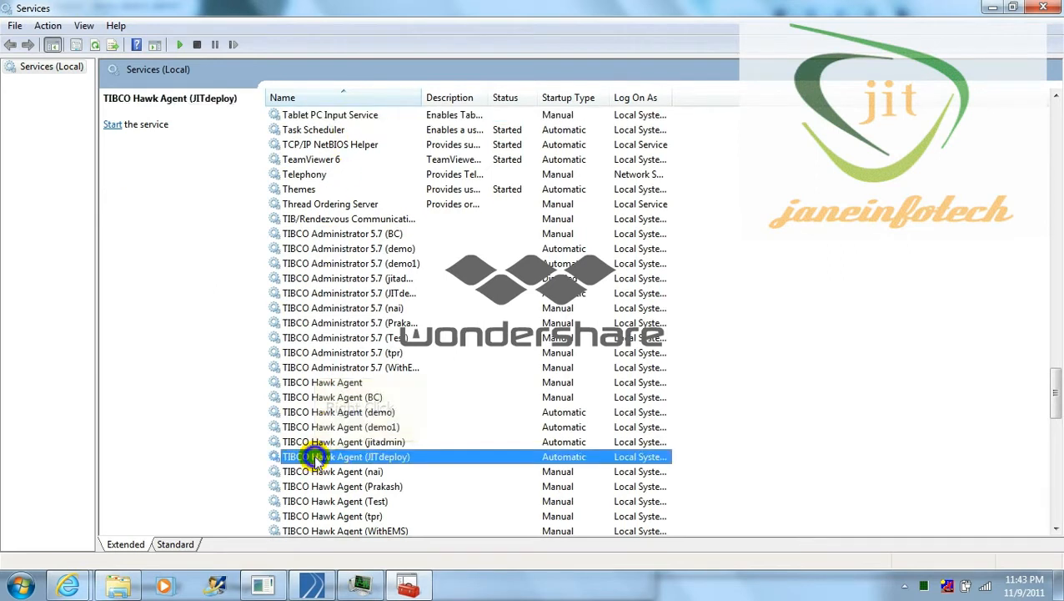
right_click(315, 457)
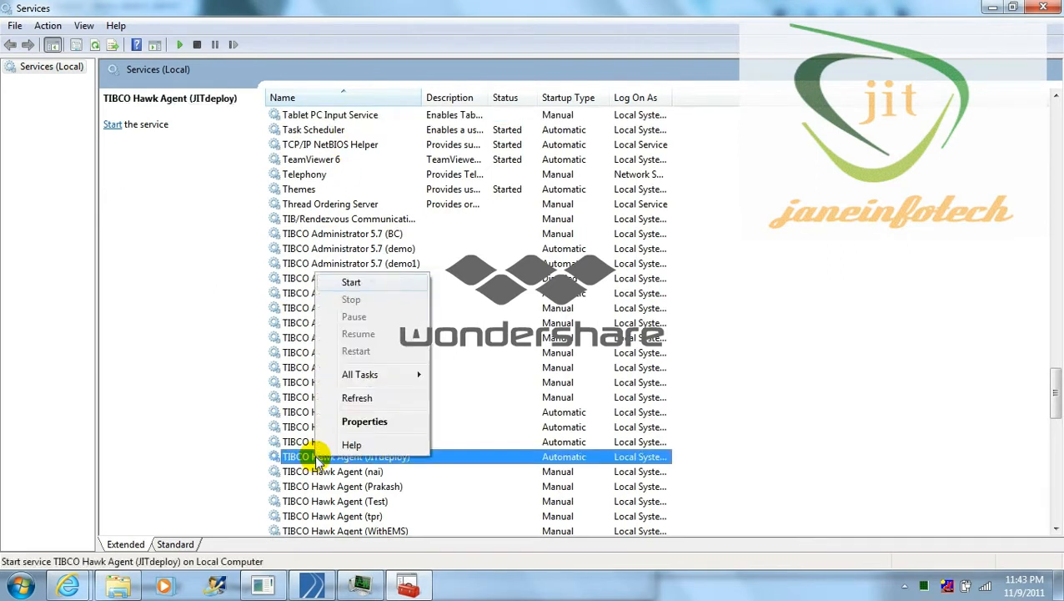
left_click(370, 282)
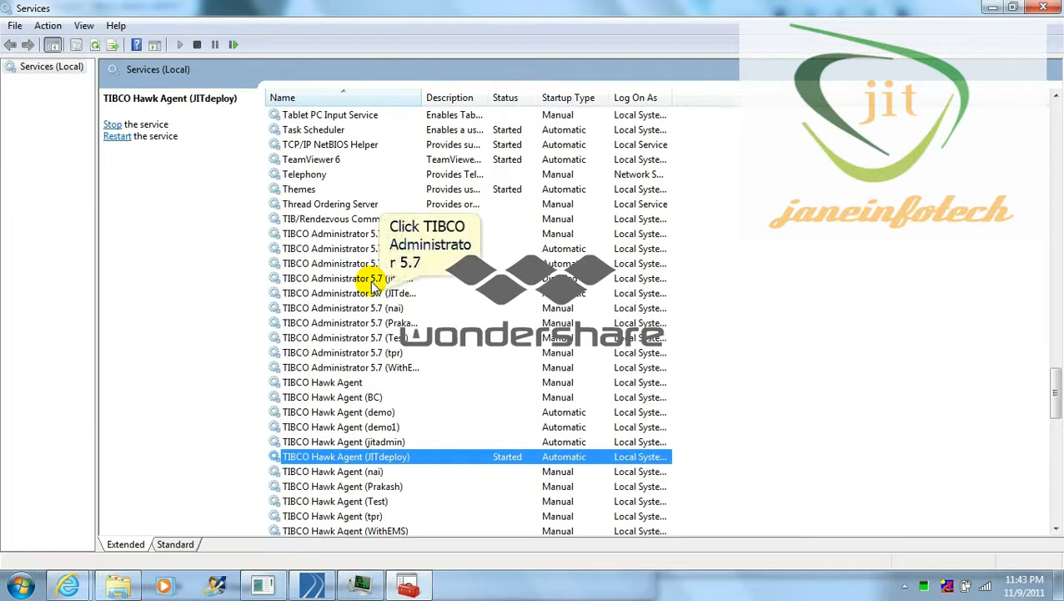
Start the TIBCO Administrator 5.7 (JITdeploy) service and minimize Services
left_click(380, 295)
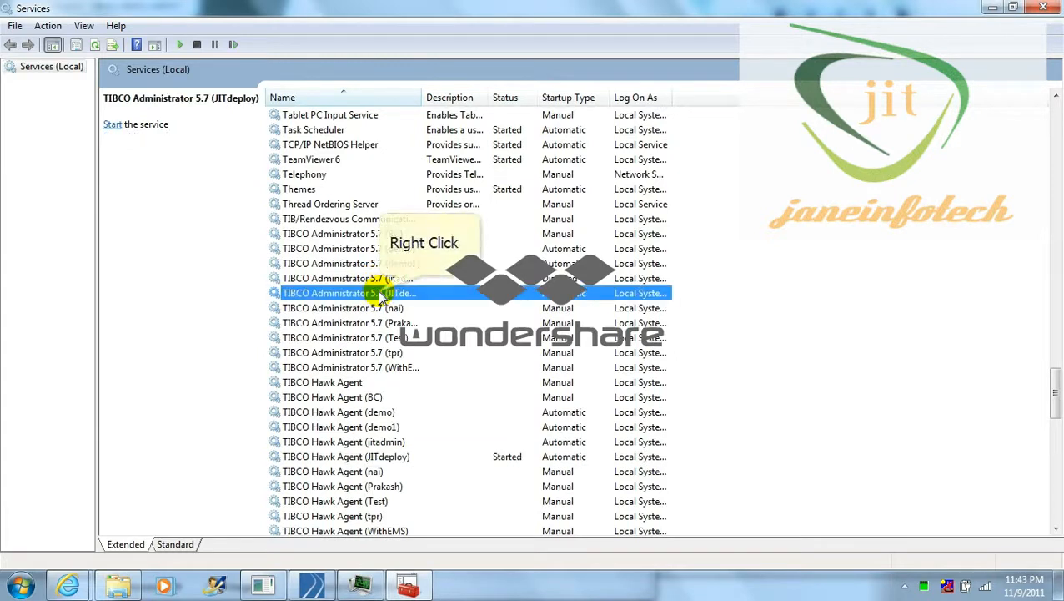
right_click(380, 295)
left_click(411, 301)
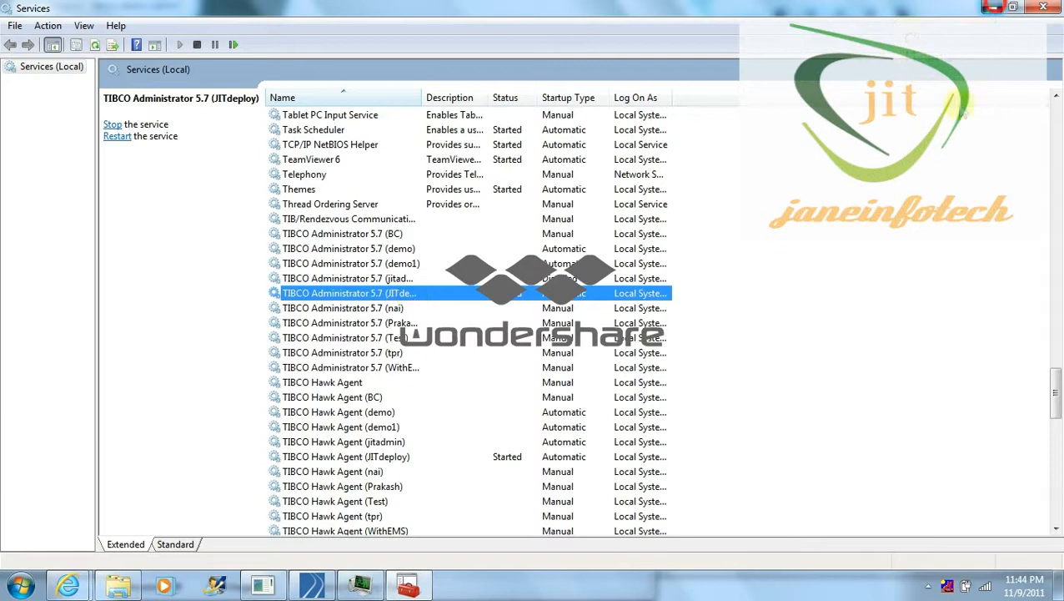
left_click(992, 7)
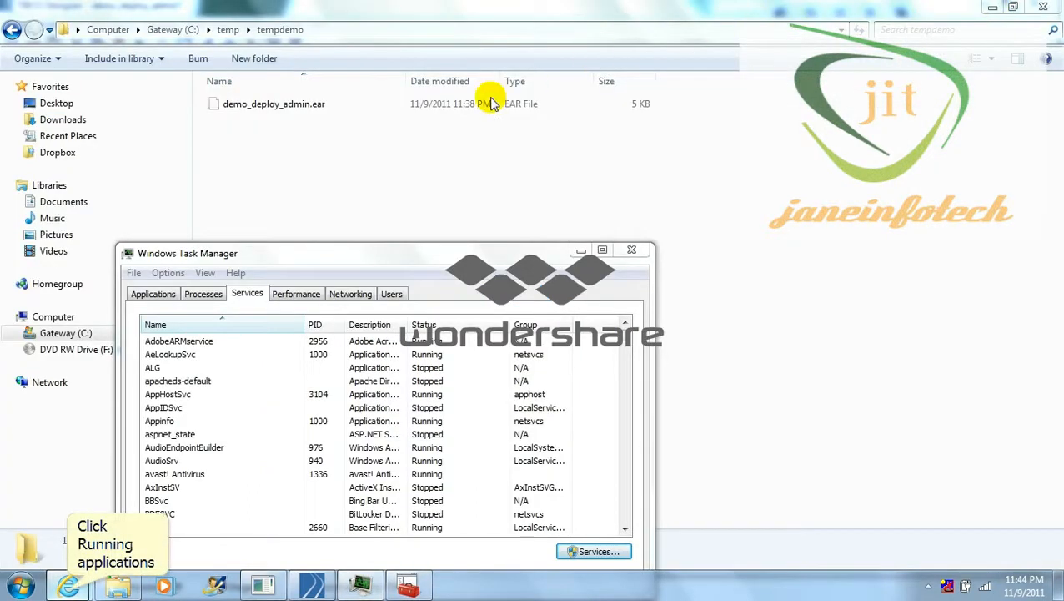
left_click(68, 587)
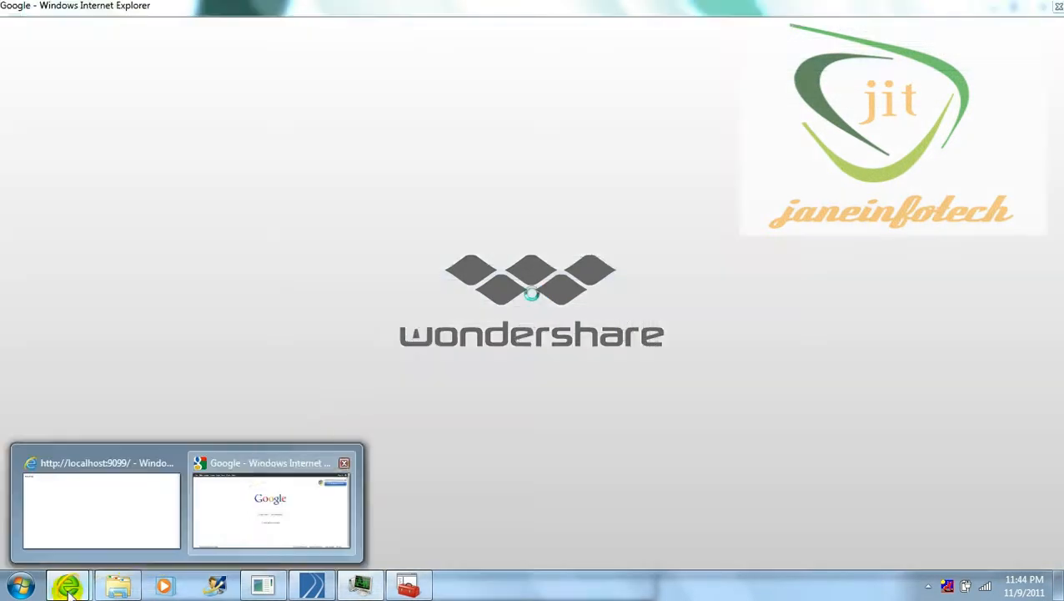
left_click(248, 492)
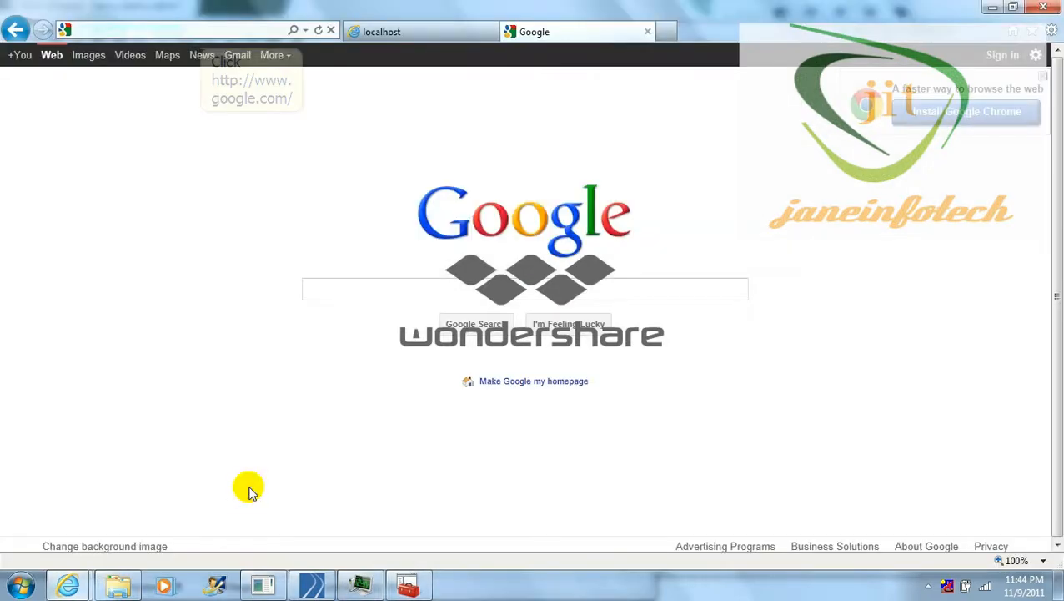
left_click(167, 30)
type("ht")
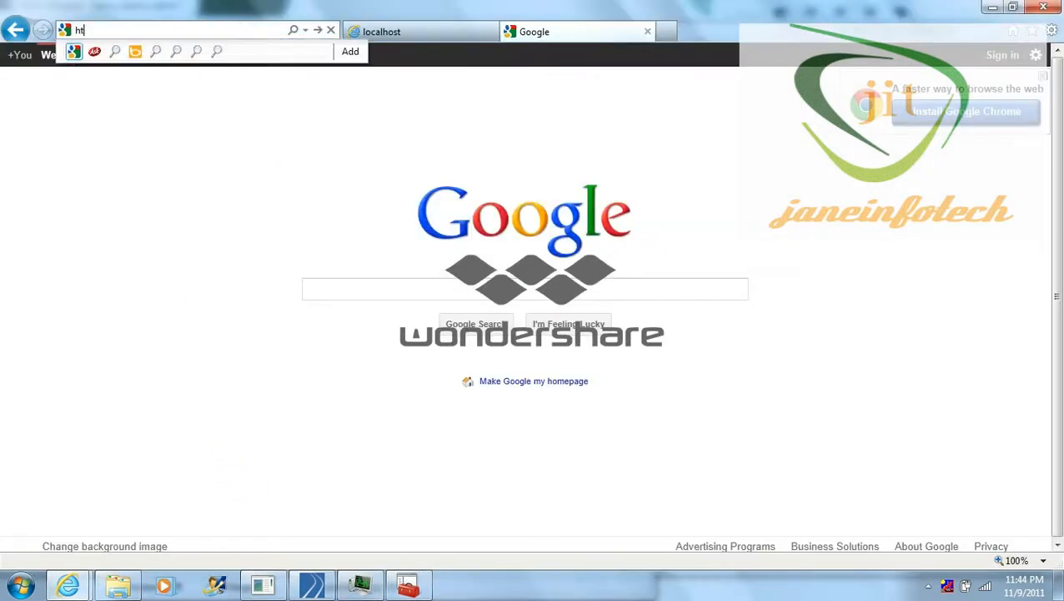
type("tp://loca")
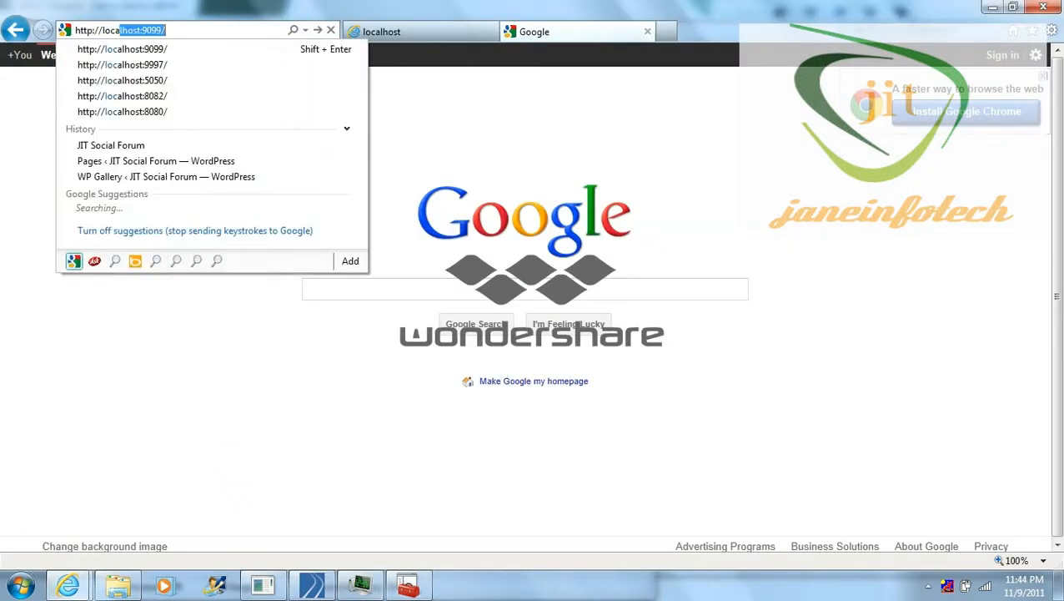
type("lhost:9")
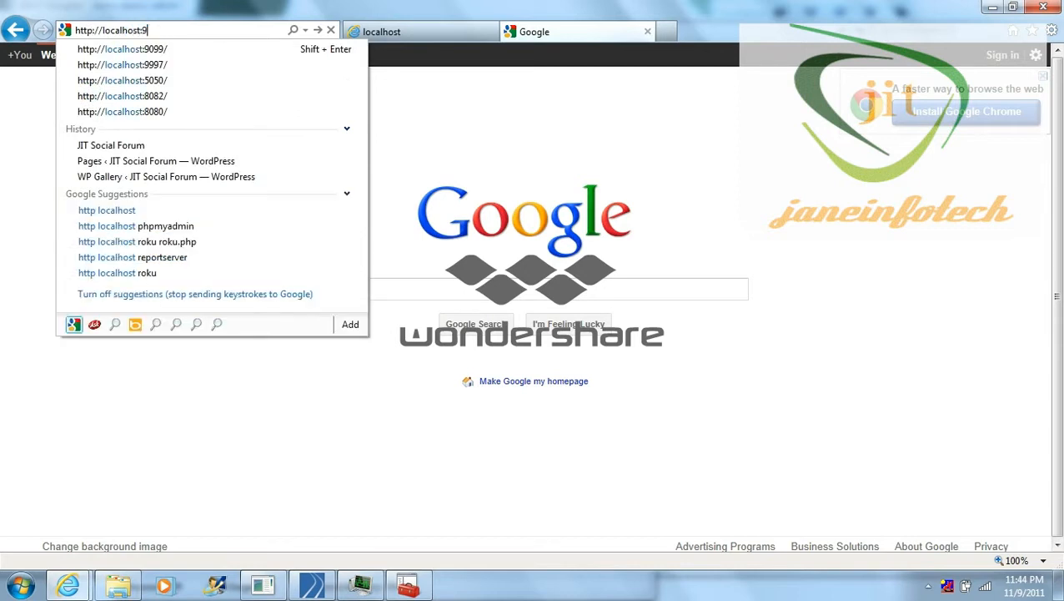
type("994")
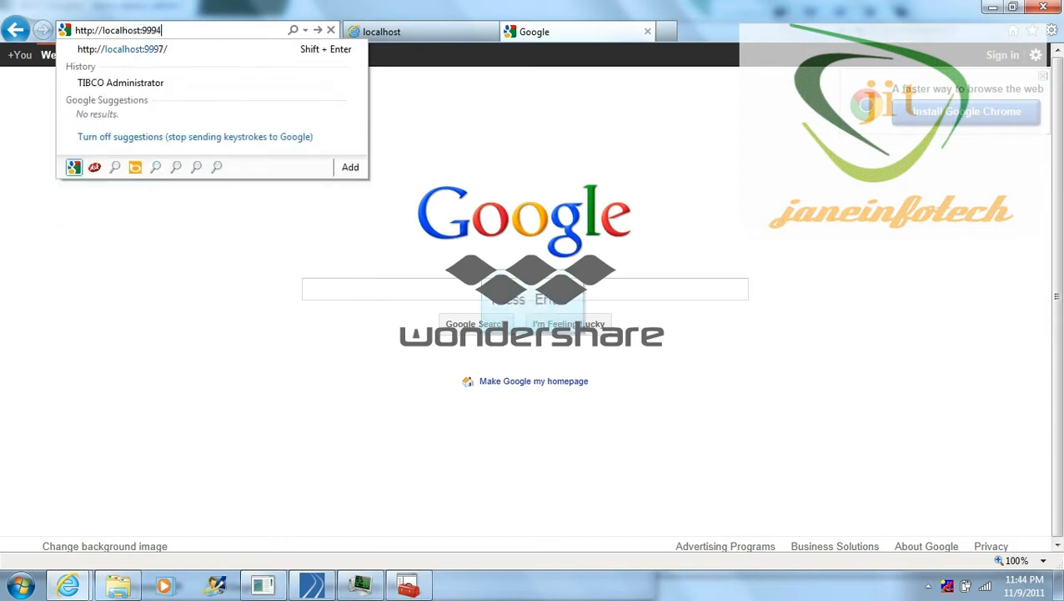
key("Return")
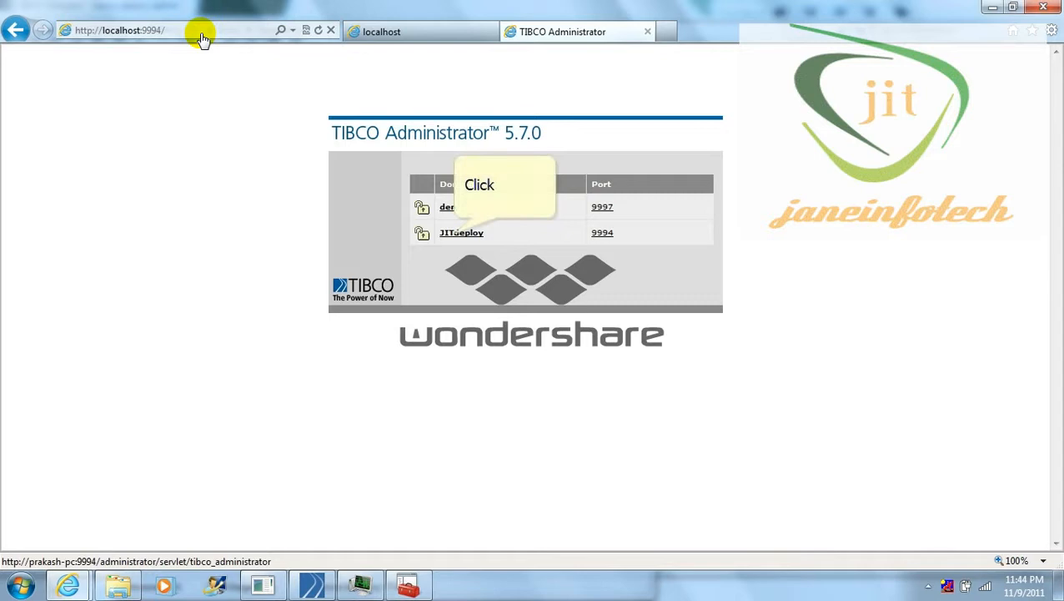
Log in to the JITdeploy domain with the administrator user name and password
left_click(452, 233)
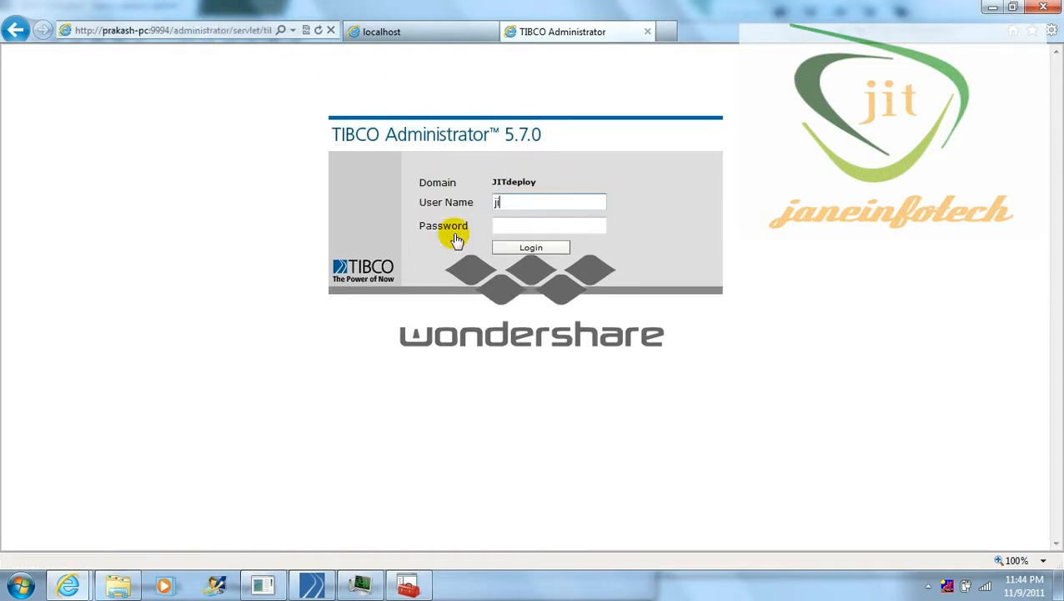
type("jitdeploy")
key("Tab")
type("•")
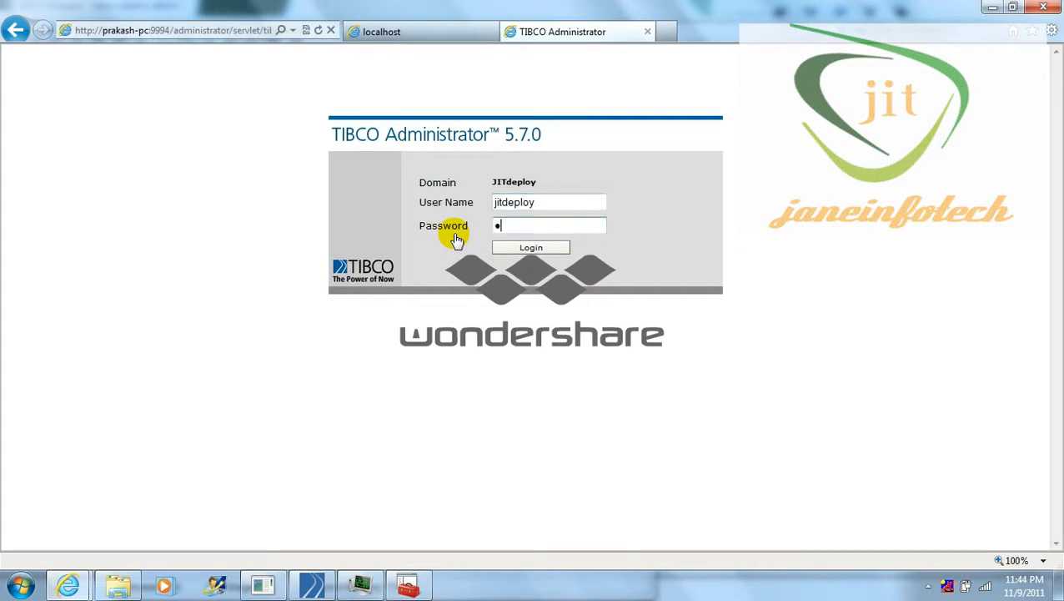
type("••••")
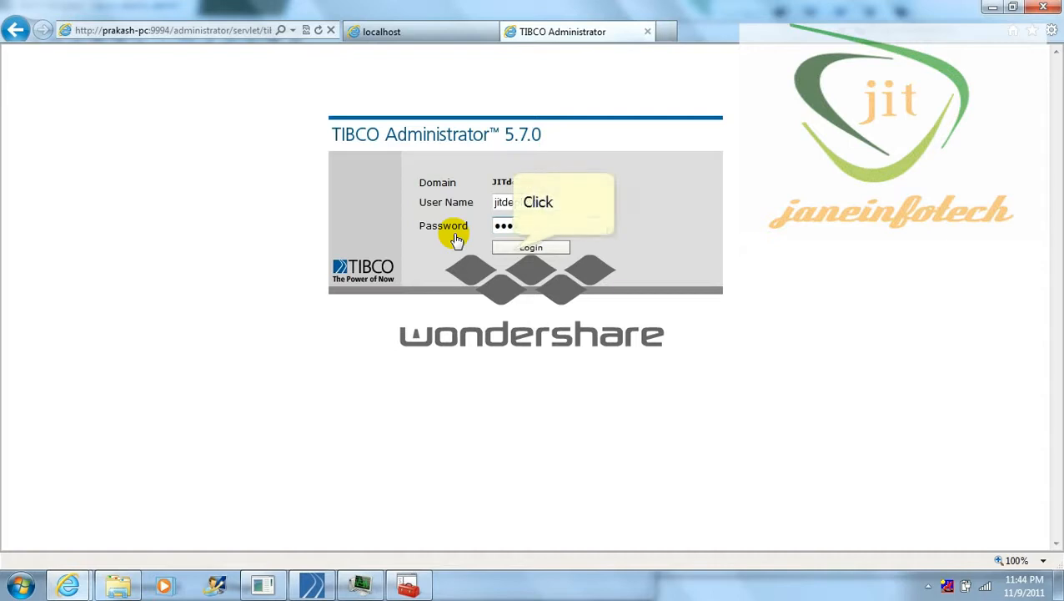
left_click(510, 248)
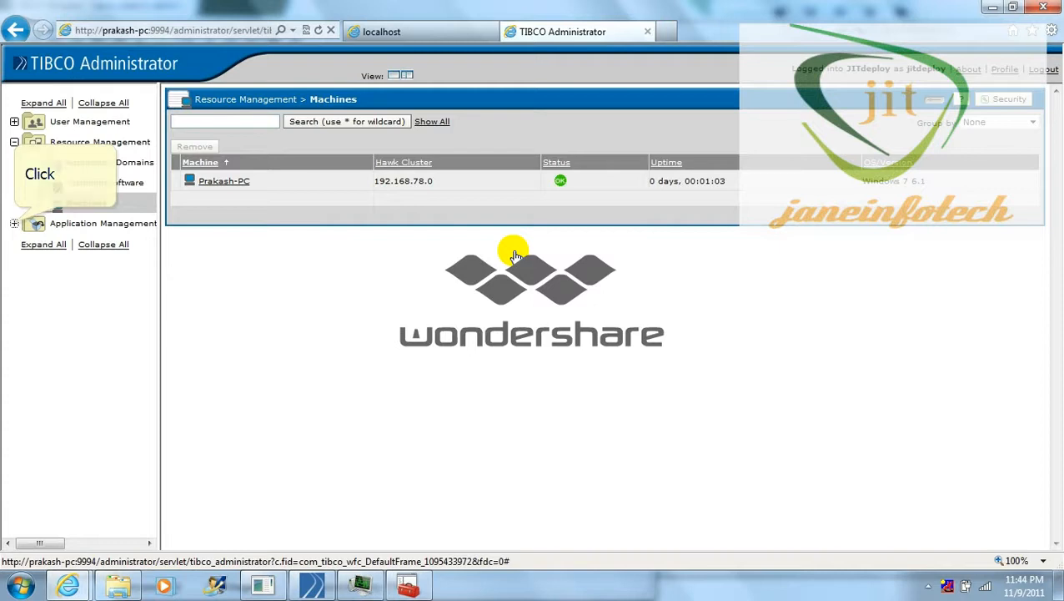
Create a new folder named Demo1 in Application Management and save it
left_click(14, 224)
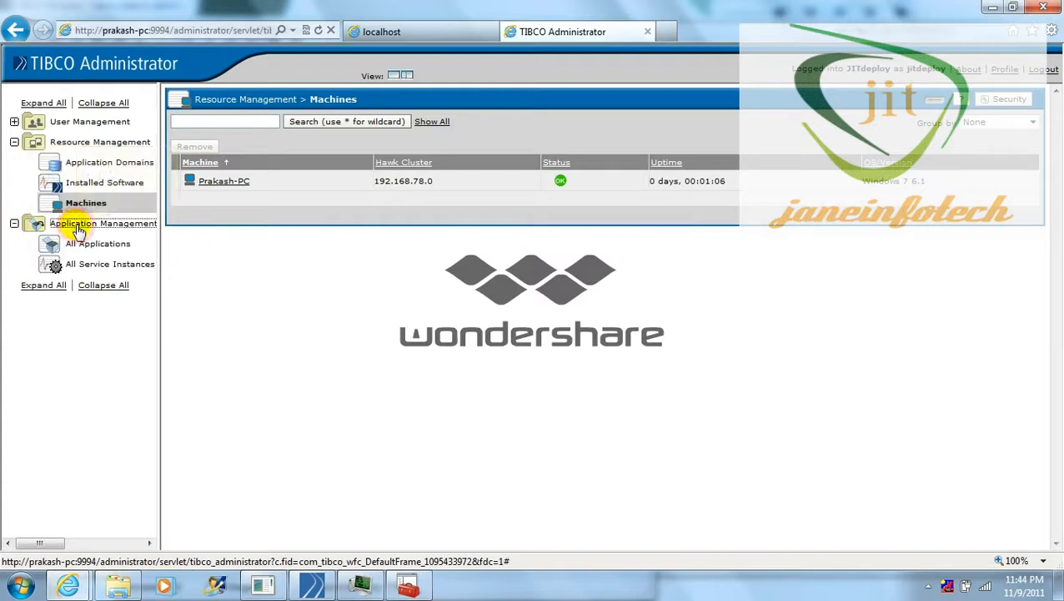
left_click(77, 225)
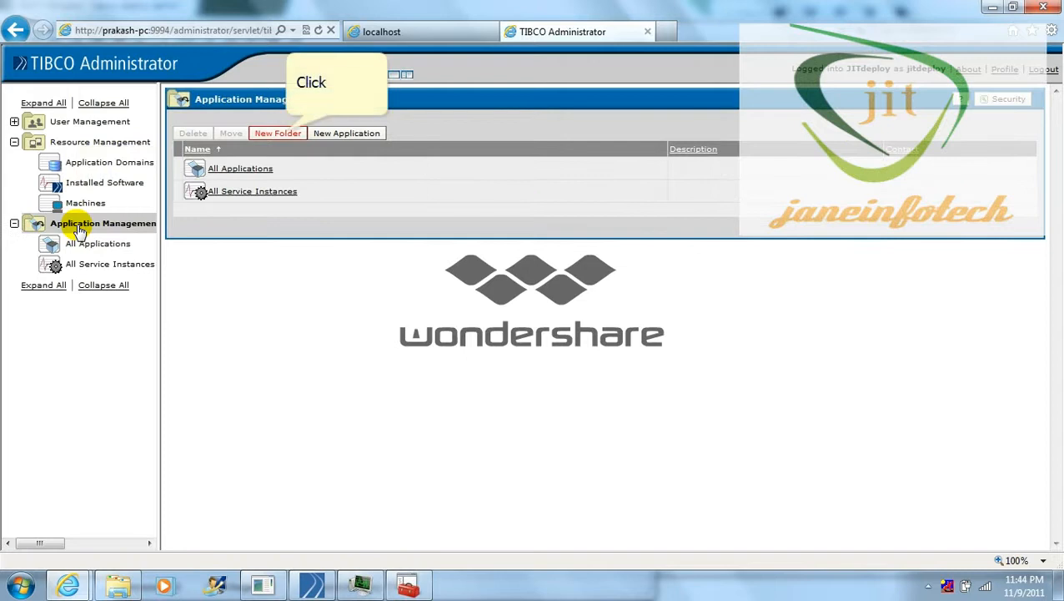
left_click(282, 134)
left_click(413, 172)
key("BackSpace")
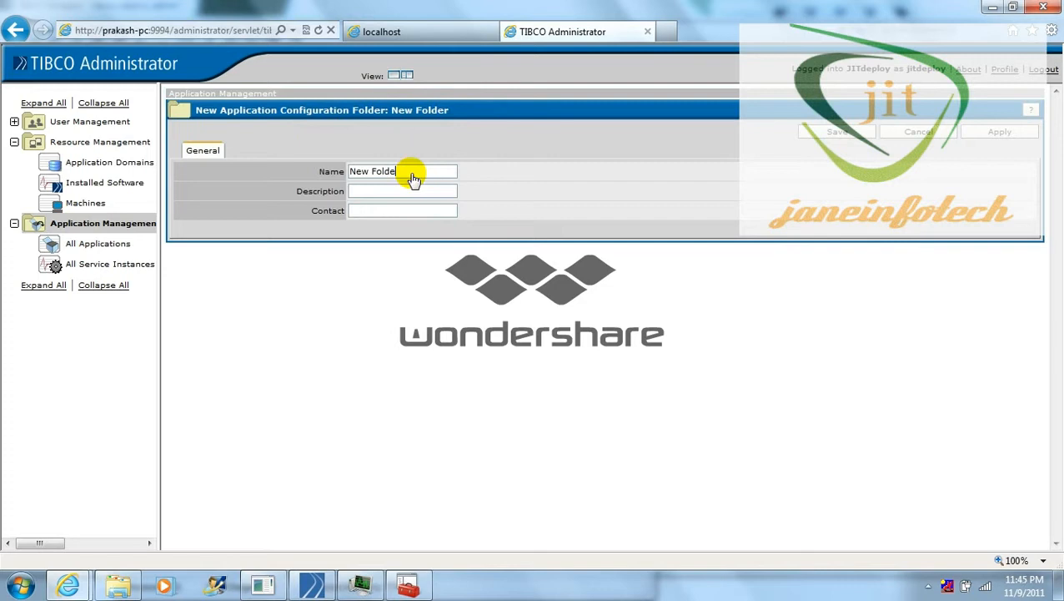
key("BackSpace")
key("BackSpace")
key("BackSpace")
key("BackSpace")
key("BackSpace")
key("BackSpace")
key("BackSpace")
key("BackSpace")
key("BackSpace")
type("Demo1")
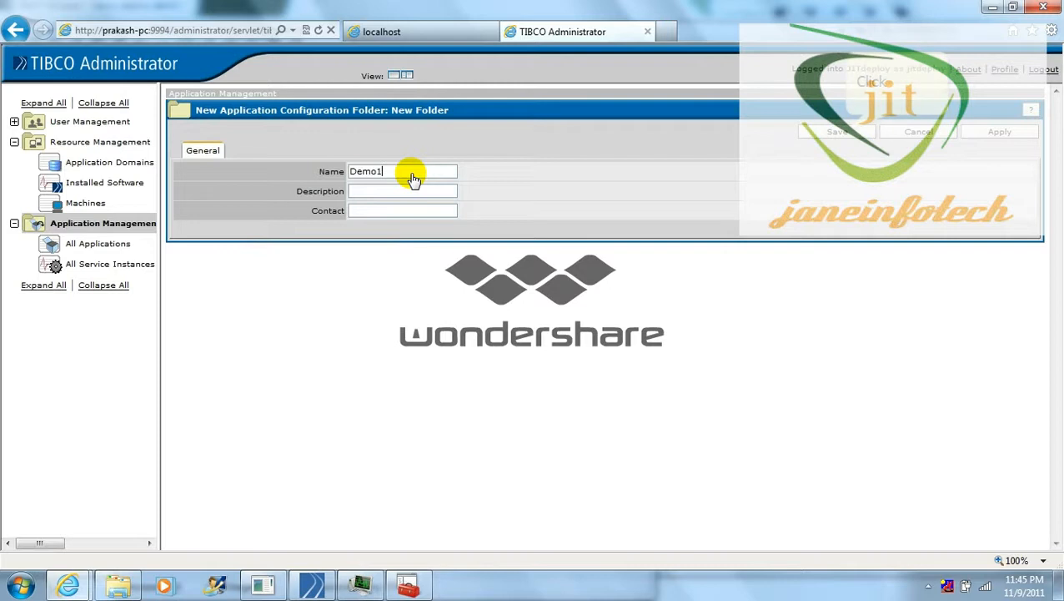
left_click(839, 133)
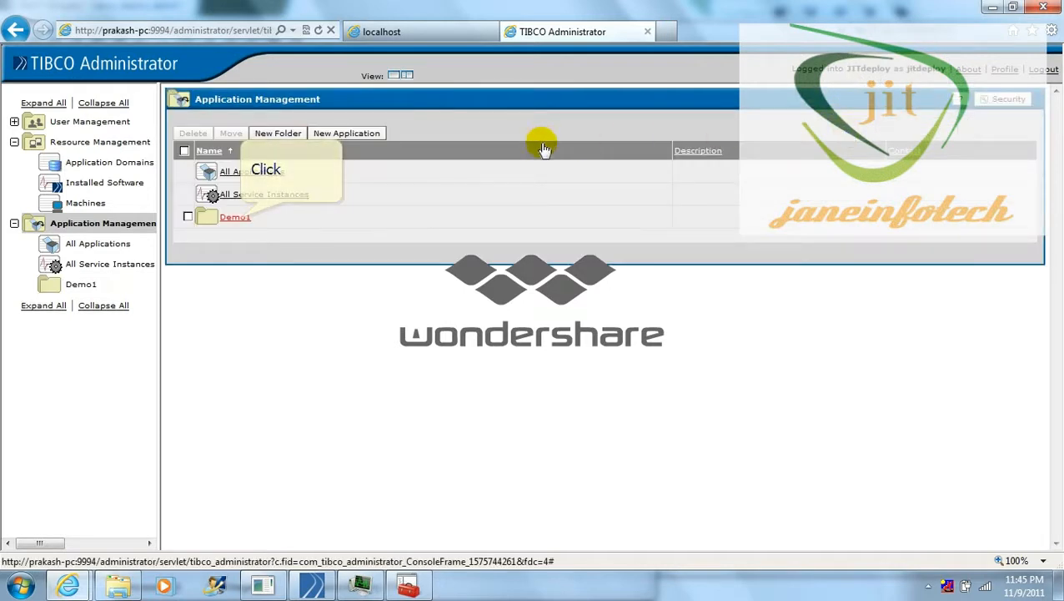
Upload C:\temp\tempdemo\demo_deploy_admin.ear as a new application in Demo1
left_click(240, 218)
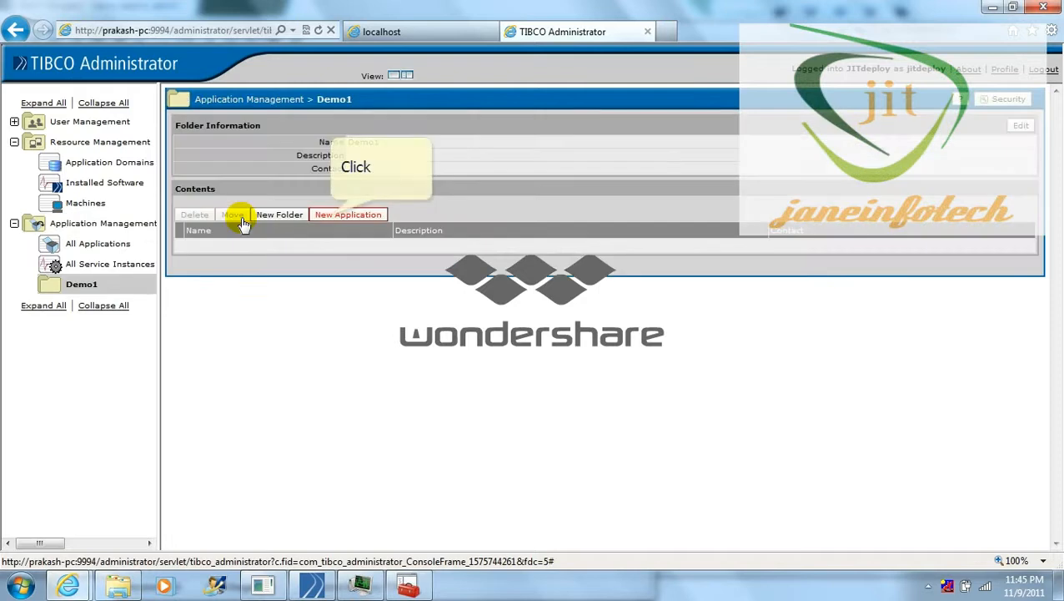
left_click(332, 216)
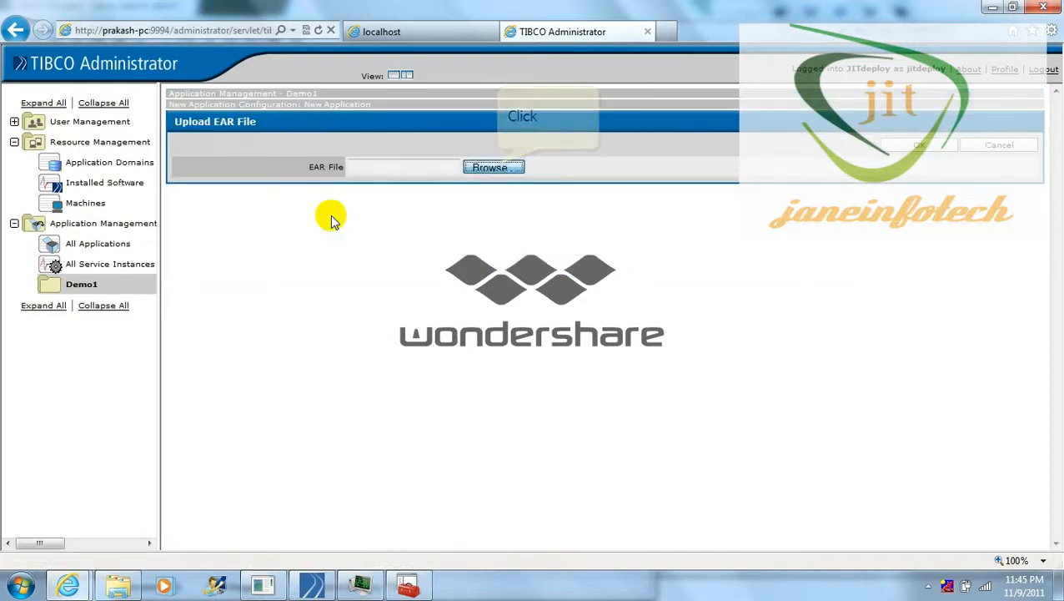
left_click(492, 167)
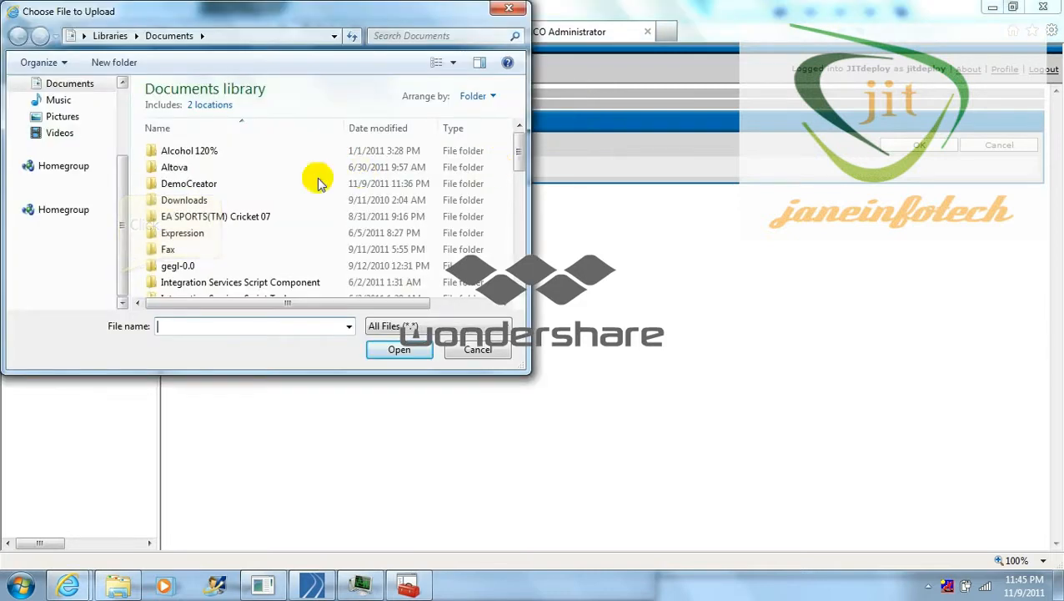
left_click(121, 277)
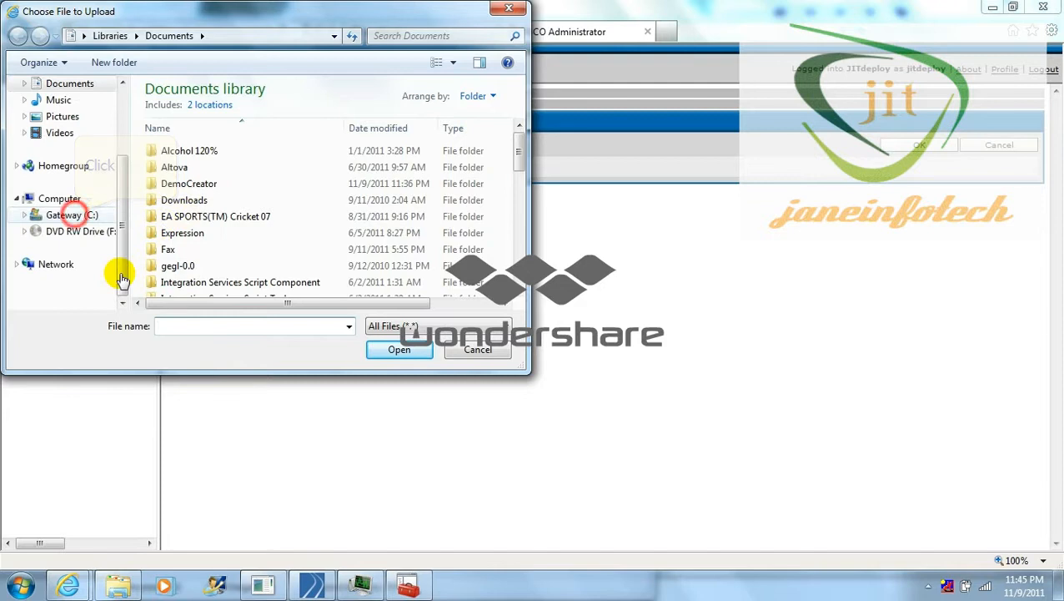
left_click(71, 215)
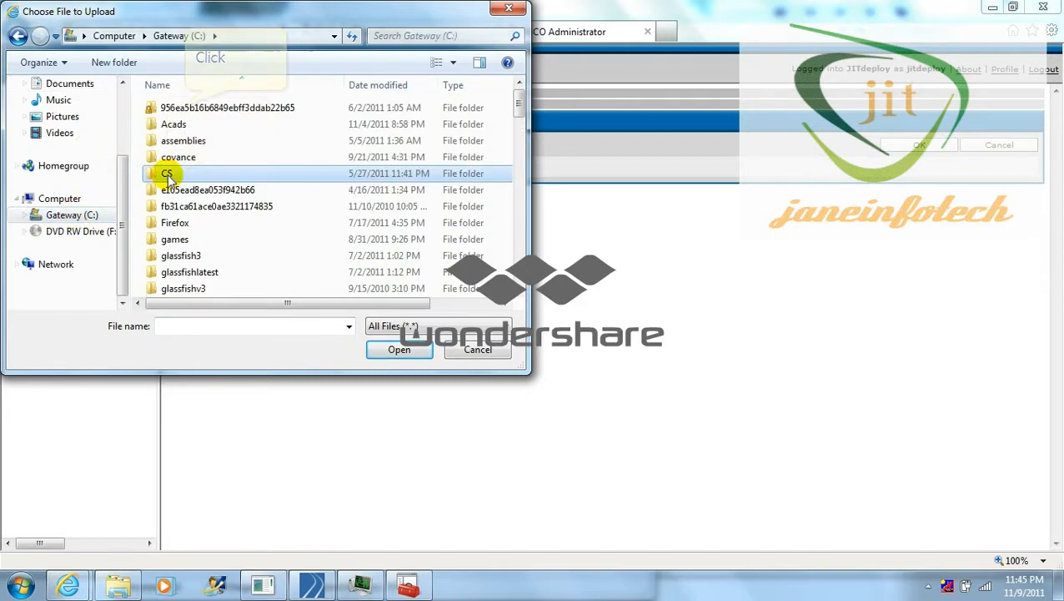
double_click(185, 107)
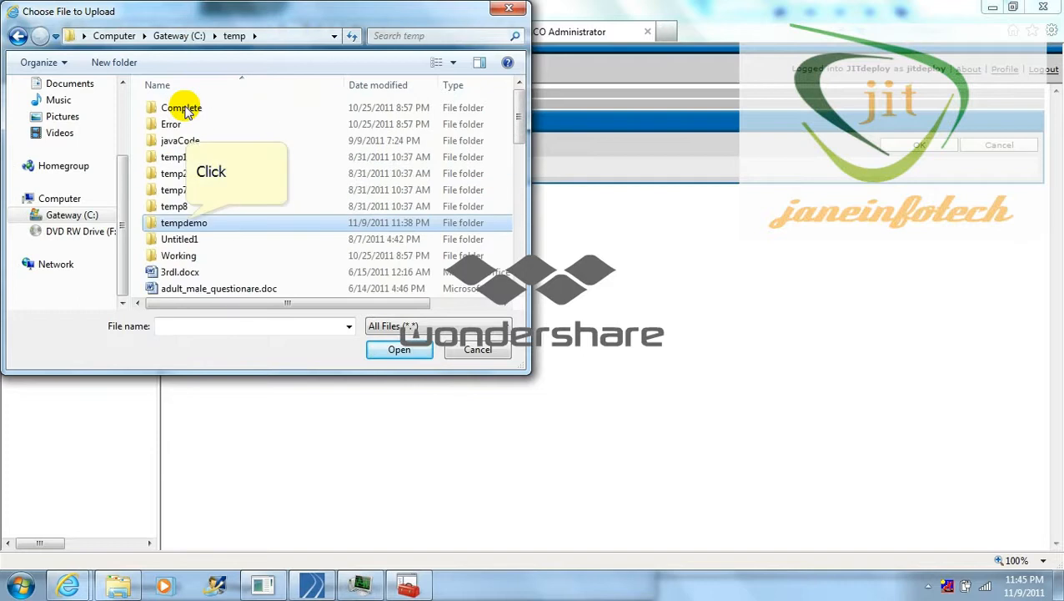
double_click(184, 222)
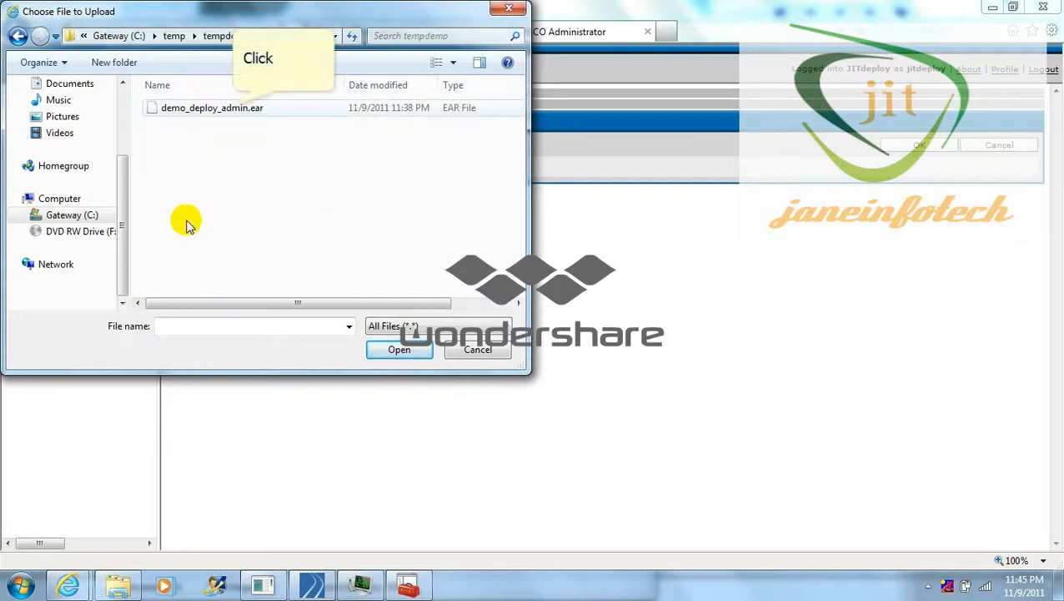
left_click(230, 108)
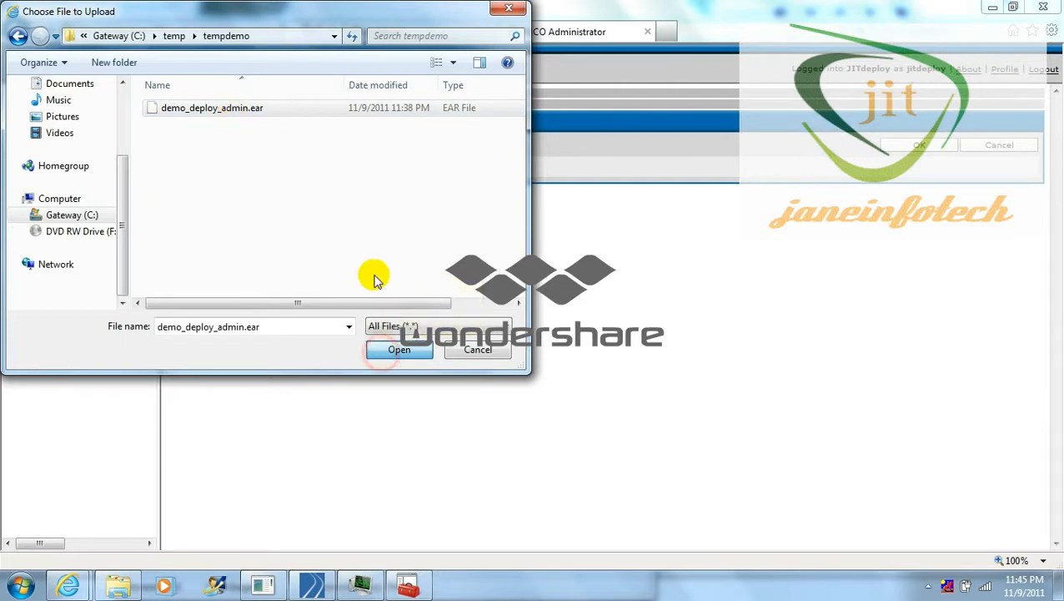
left_click(382, 350)
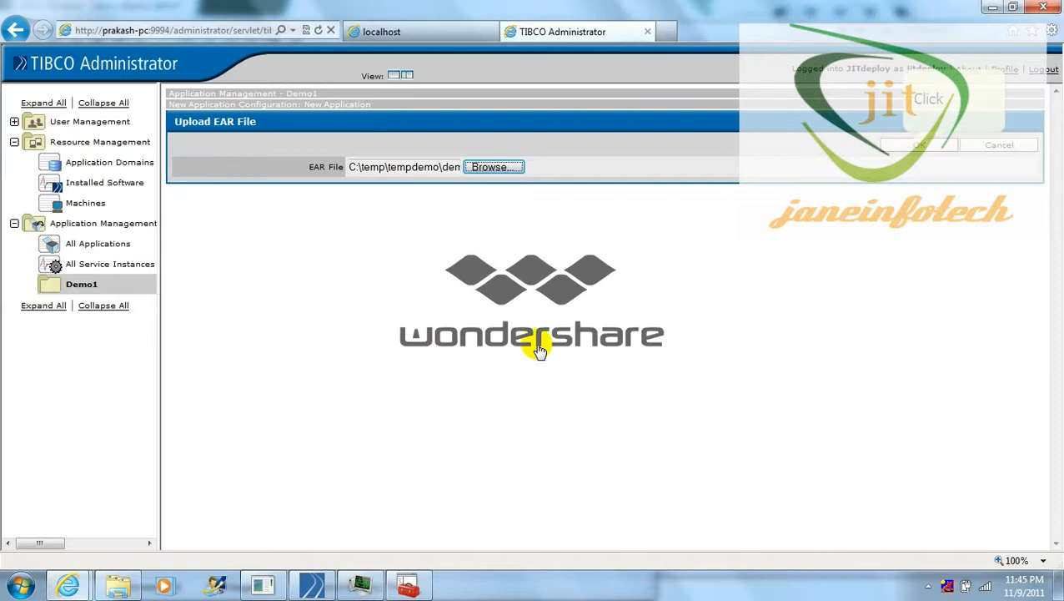
left_click(913, 147)
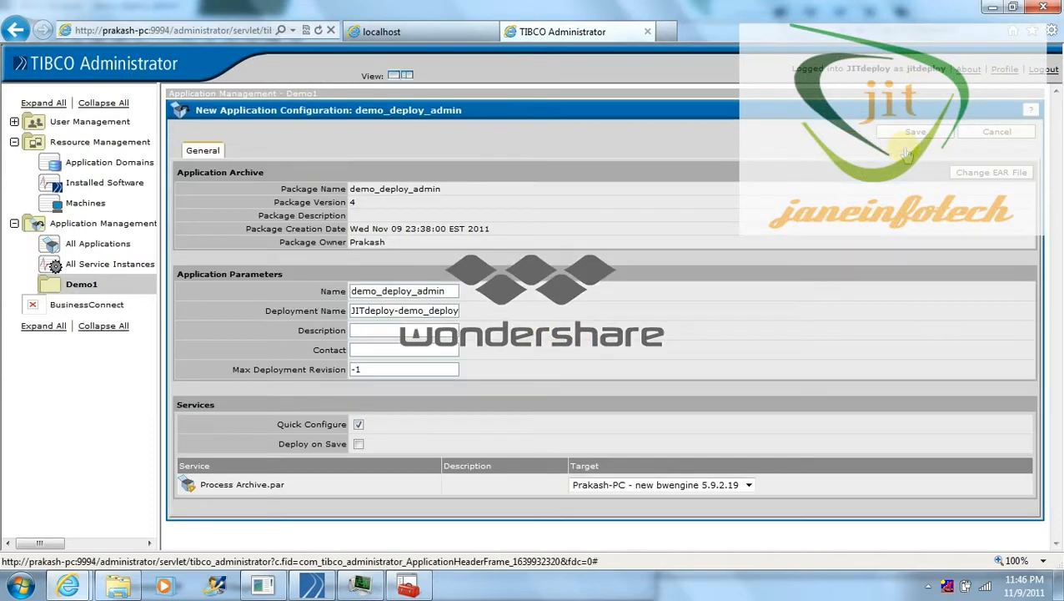